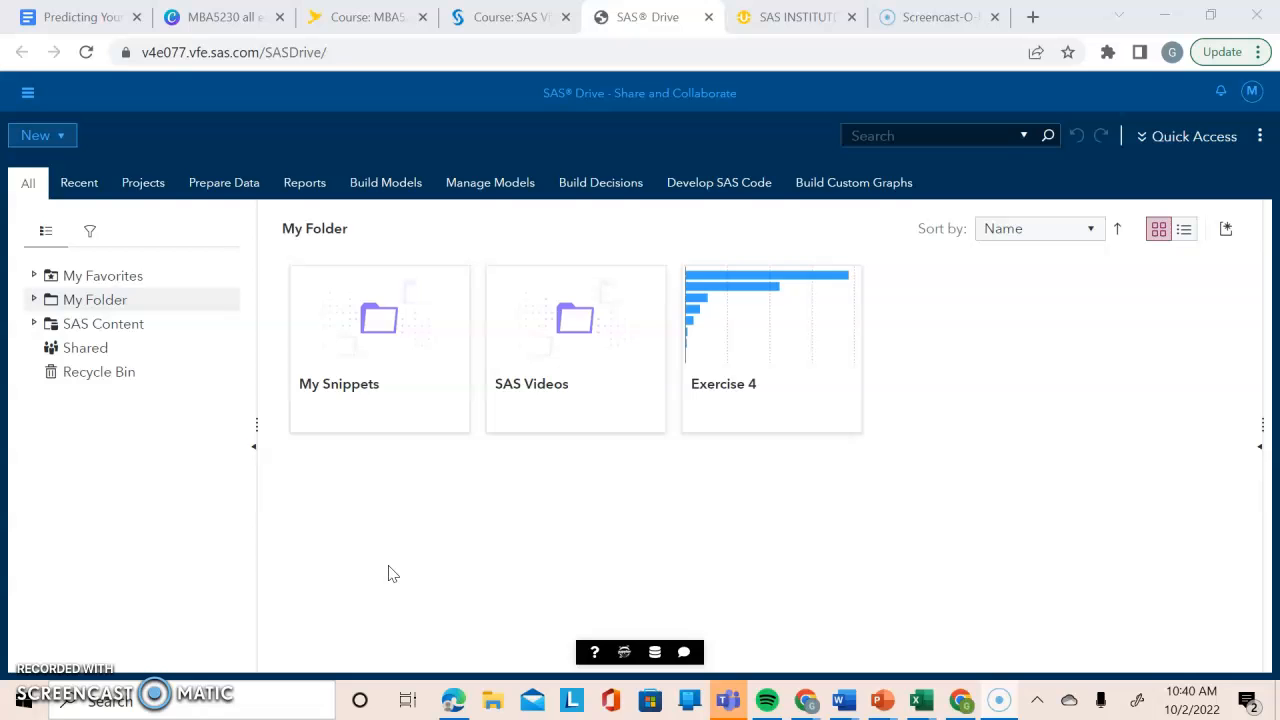
Navigate through SAS Content, Courses, YVA185 and Basics to the Practices (HR) folder.
{"action": "left_click", "coordinate": [337, 535]}
{"action": "left_click", "coordinate": [33, 323]}
{"action": "left_click", "coordinate": [90, 397]}
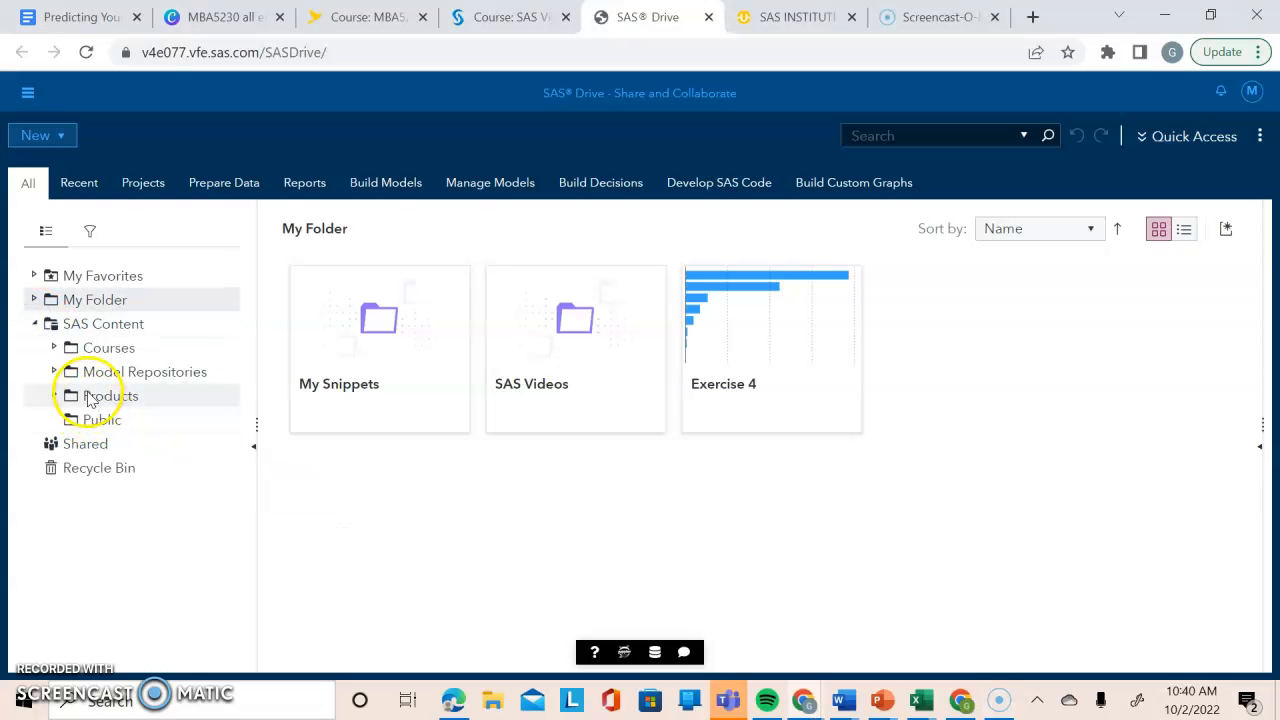
{"action": "left_click", "coordinate": [54, 347]}
{"action": "left_click", "coordinate": [73, 491]}
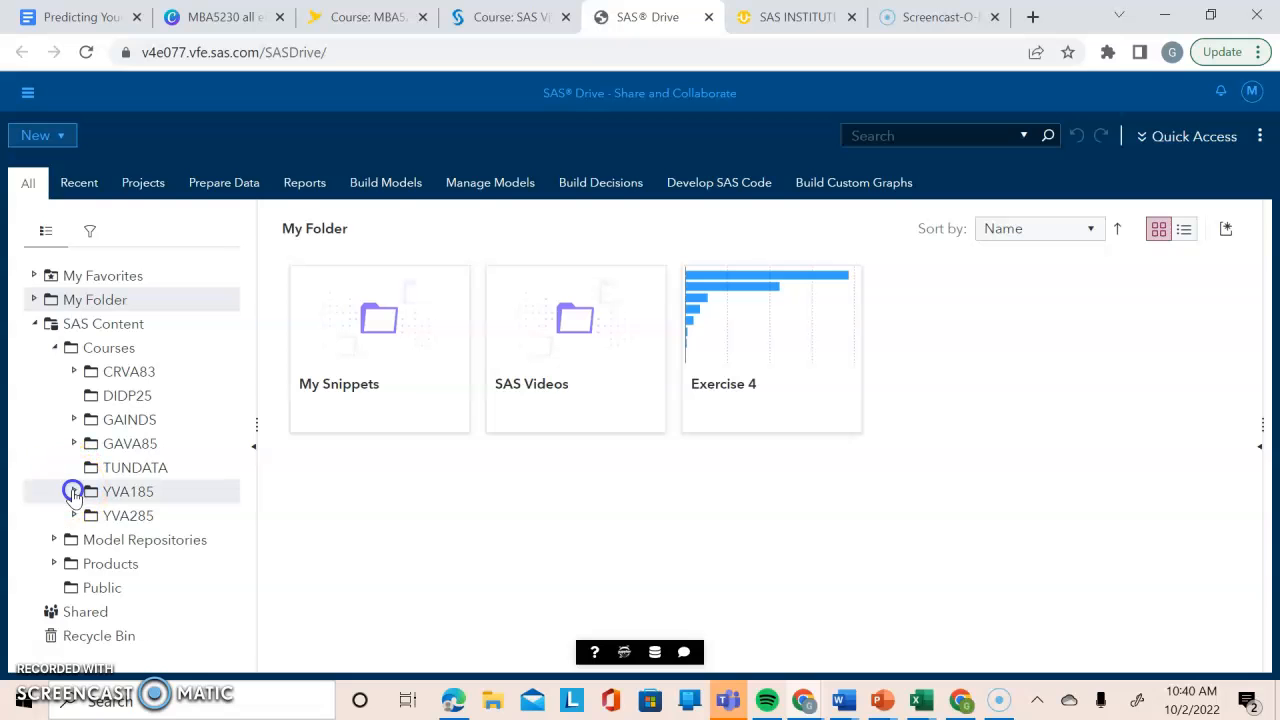
{"action": "left_click", "coordinate": [140, 516]}
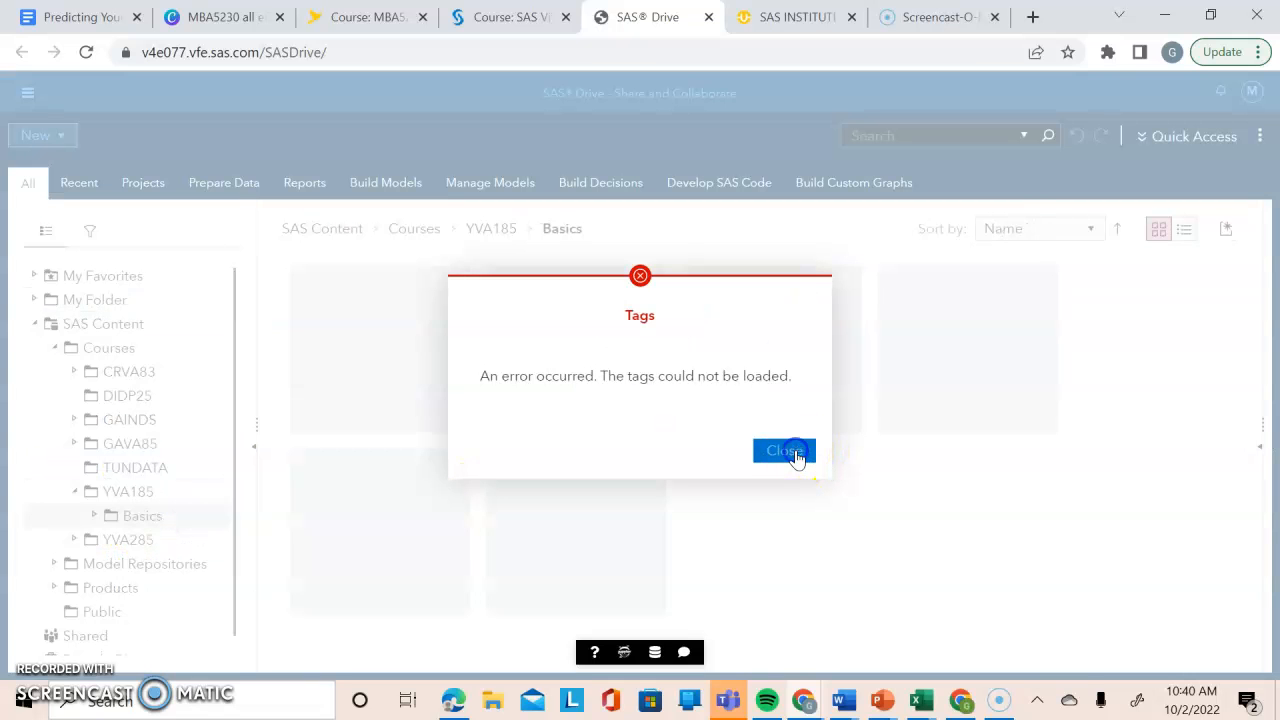
{"action": "left_click", "coordinate": [785, 451]}
{"action": "double_click", "coordinate": [597, 377]}
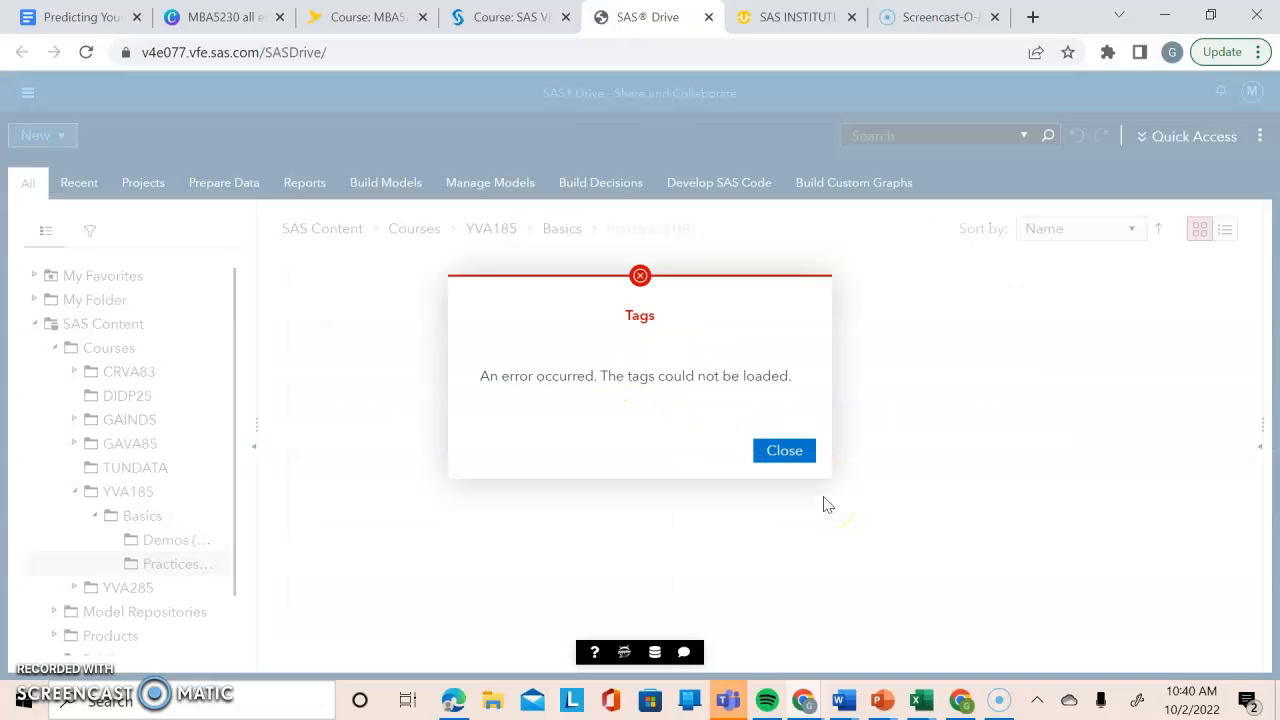
{"action": "left_click", "coordinate": [805, 453]}
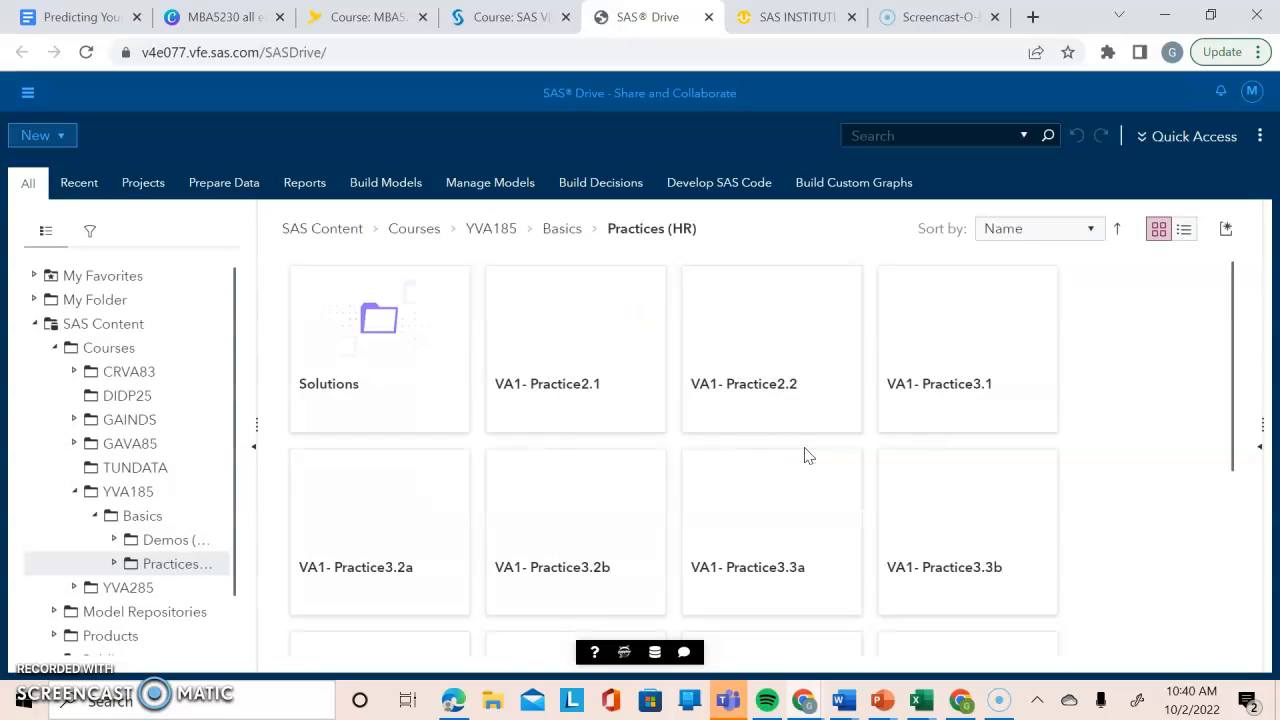
Open the VA1- Practice2.1 report from the Practices (HR) folder.
{"action": "left_click", "coordinate": [605, 408]}
{"action": "left_click", "coordinate": [605, 408]}
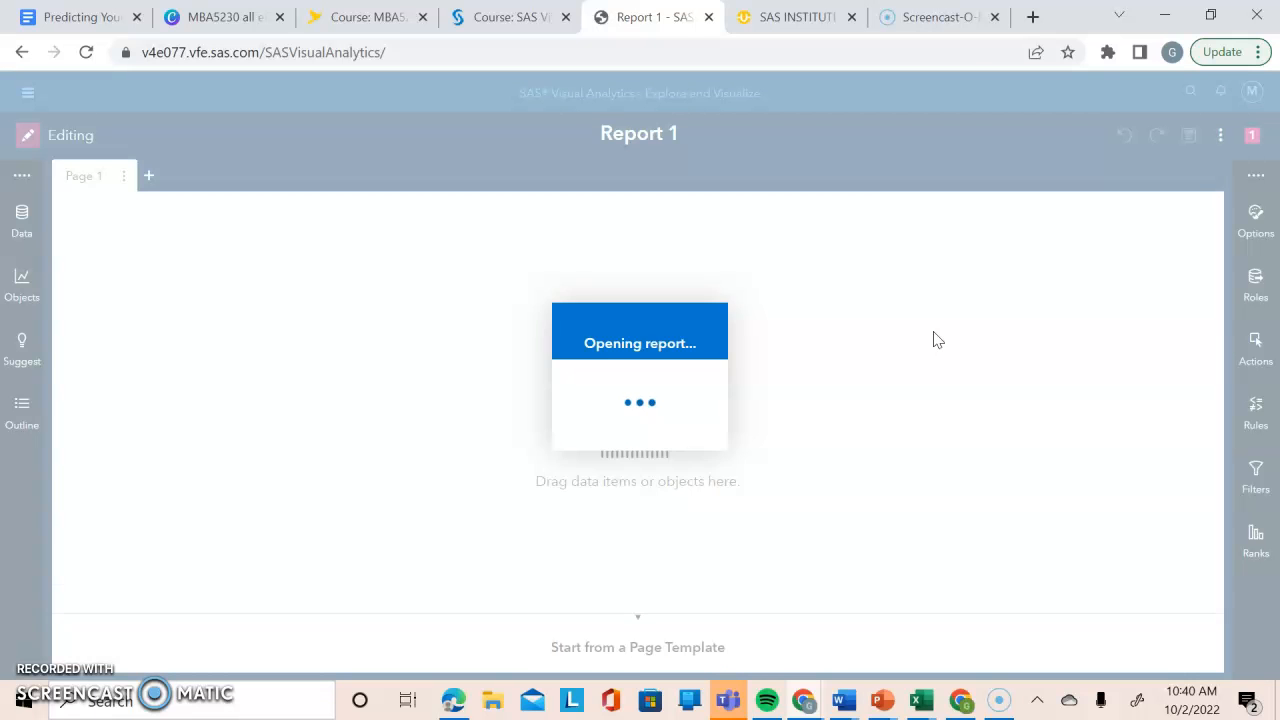
{"action": "left_click", "coordinate": [839, 450]}
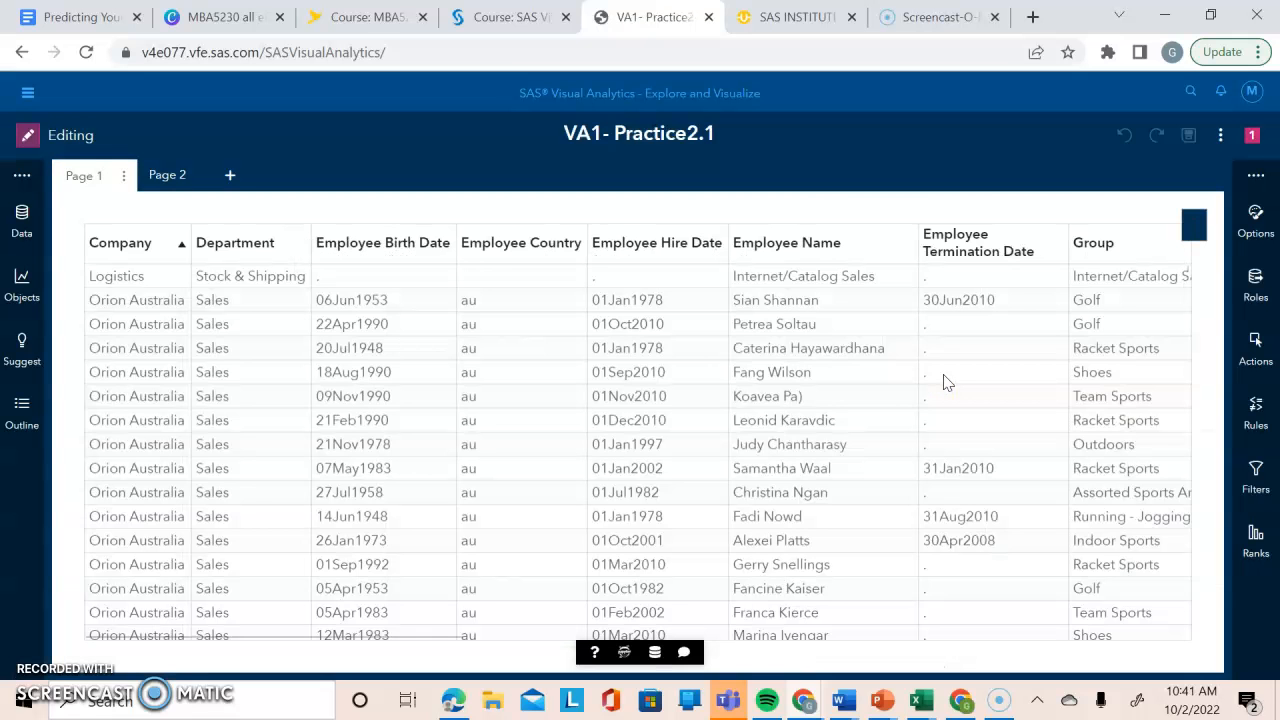
Examine the category and measure data items of the EMPLOYEES source, including the details of Job Title and Employee ID.
{"action": "left_click", "coordinate": [20, 233]}
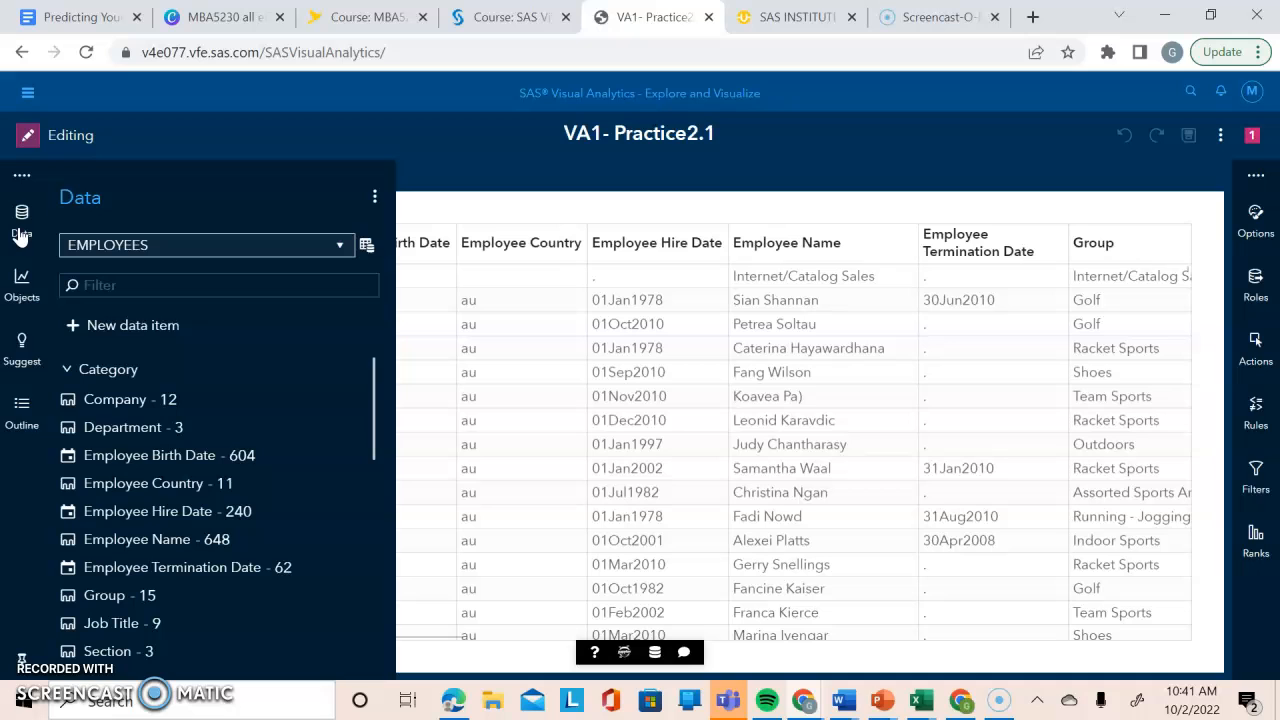
{"action": "mouse_move", "coordinate": [226, 402]}
{"action": "left_click_drag", "start_coordinate": [374, 374], "coordinate": [371, 443]}
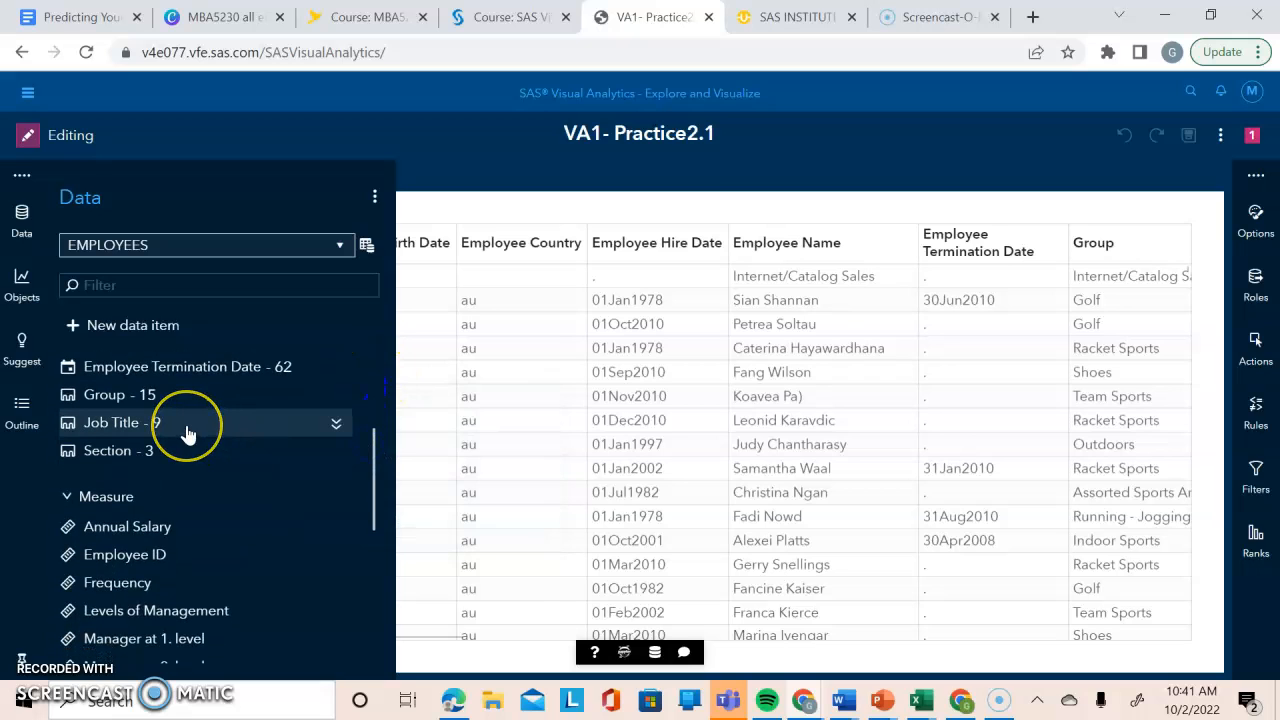
{"action": "mouse_move", "coordinate": [188, 432]}
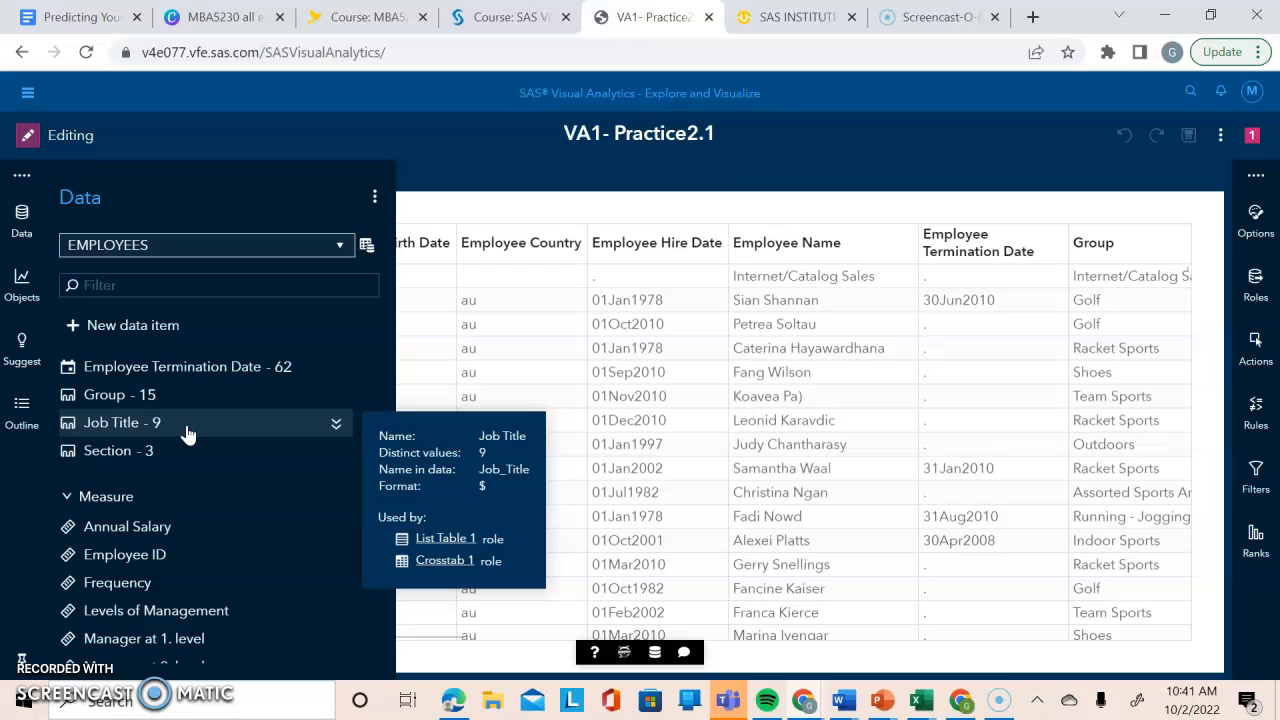
{"action": "left_click_drag", "start_coordinate": [374, 438], "coordinate": [373, 466]}
{"action": "mouse_move", "coordinate": [207, 485]}
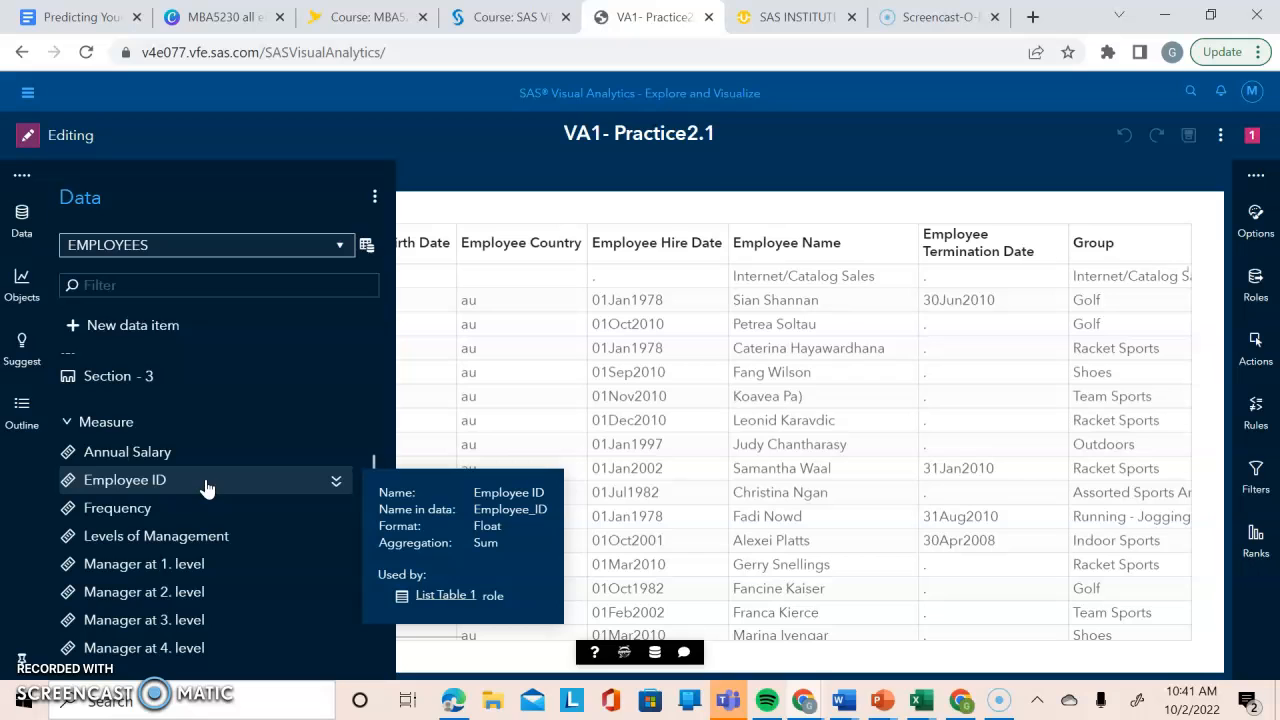
{"action": "left_click", "coordinate": [133, 430]}
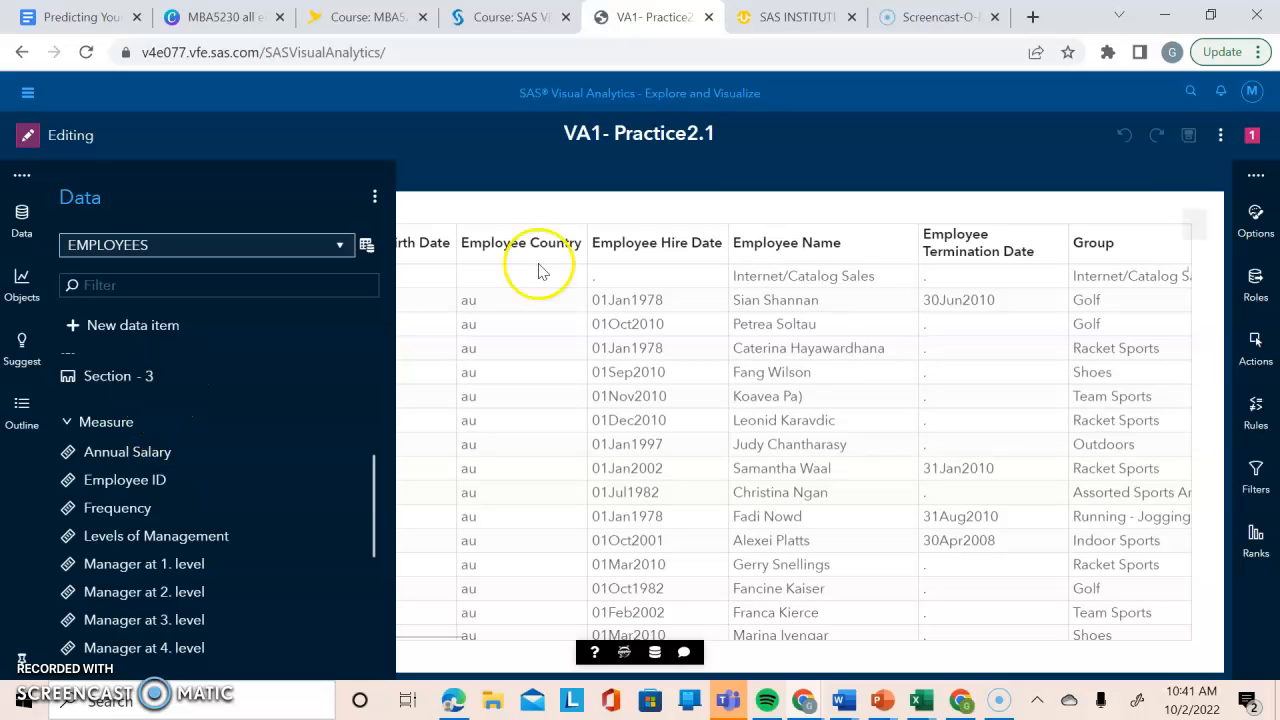
{"action": "left_click", "coordinate": [428, 215]}
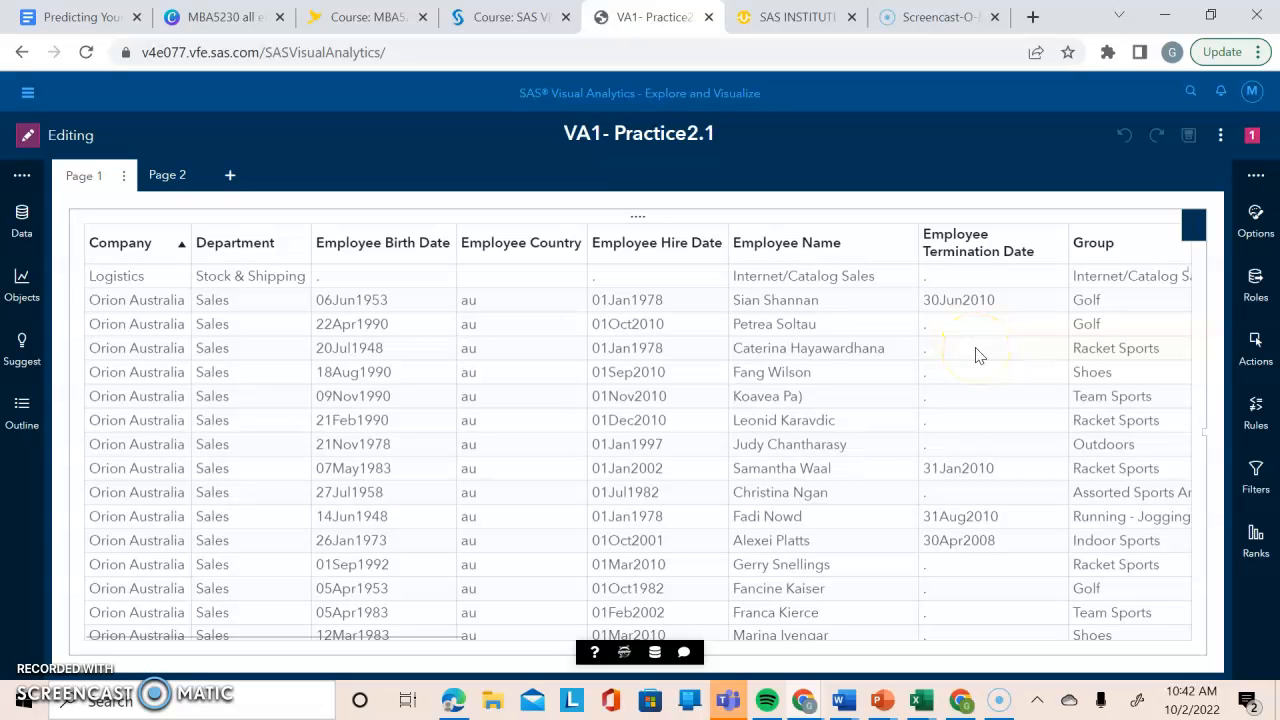
Add a bar chart of Company frequency beside the crosstab on Page 2 and inspect its largest and smallest bars.
{"action": "left_click", "coordinate": [158, 184]}
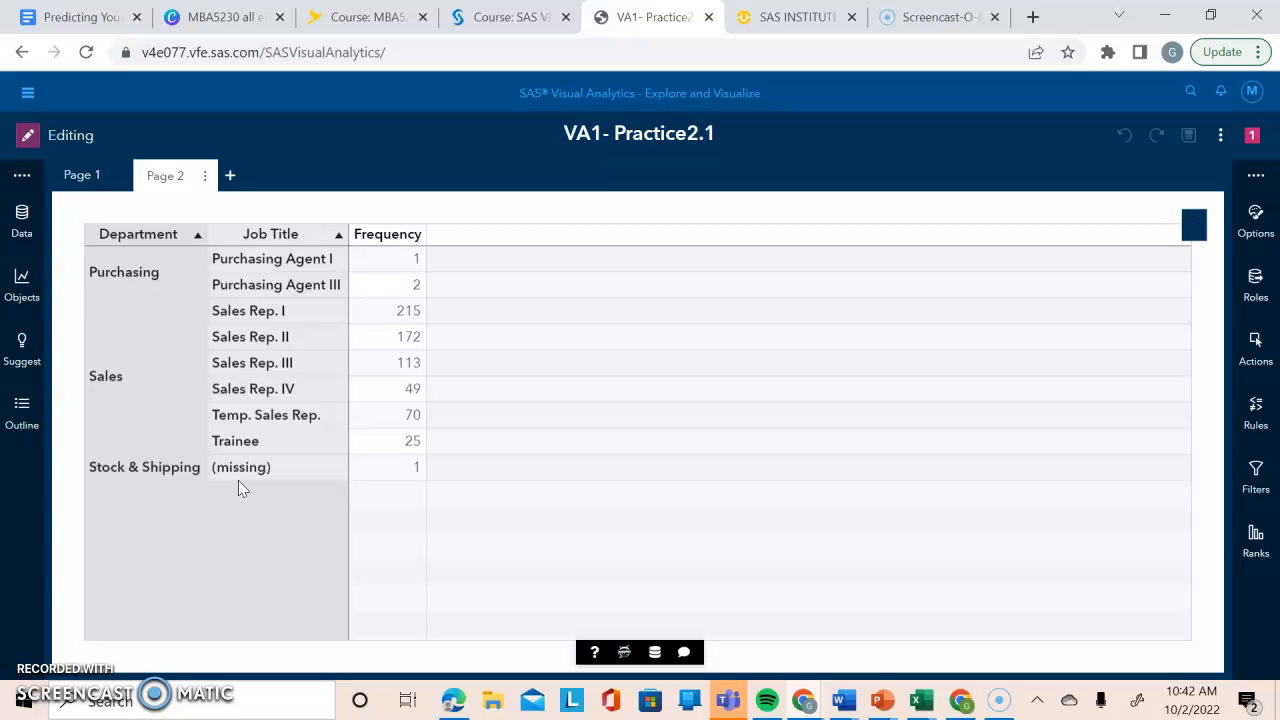
{"action": "left_click", "coordinate": [22, 230]}
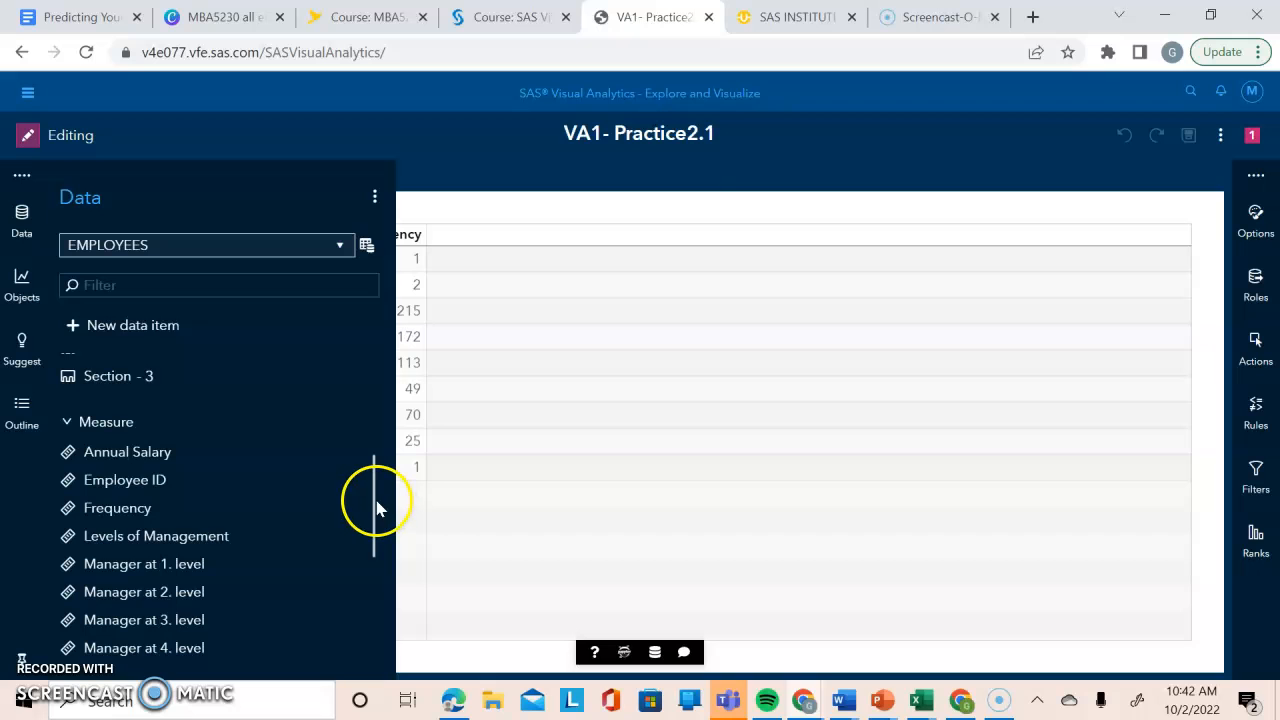
{"action": "left_click_drag", "start_coordinate": [374, 509], "coordinate": [386, 343]}
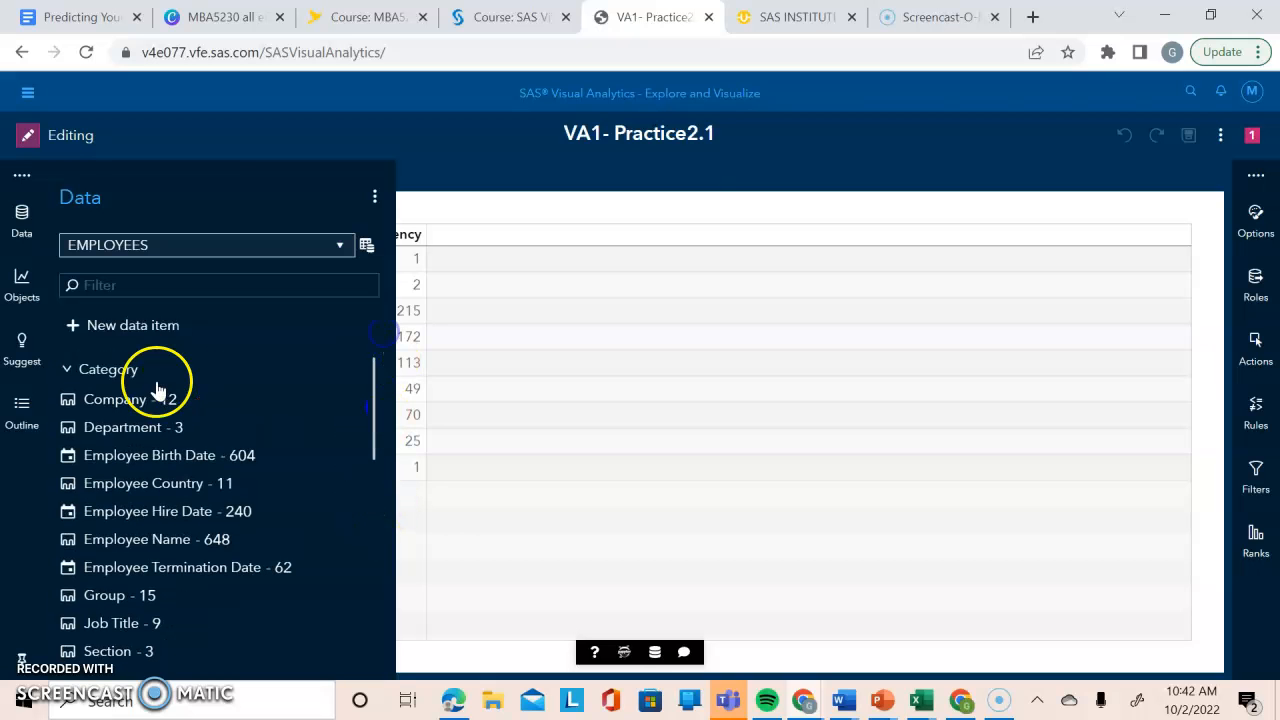
{"action": "left_click_drag", "start_coordinate": [149, 403], "coordinate": [1032, 407]}
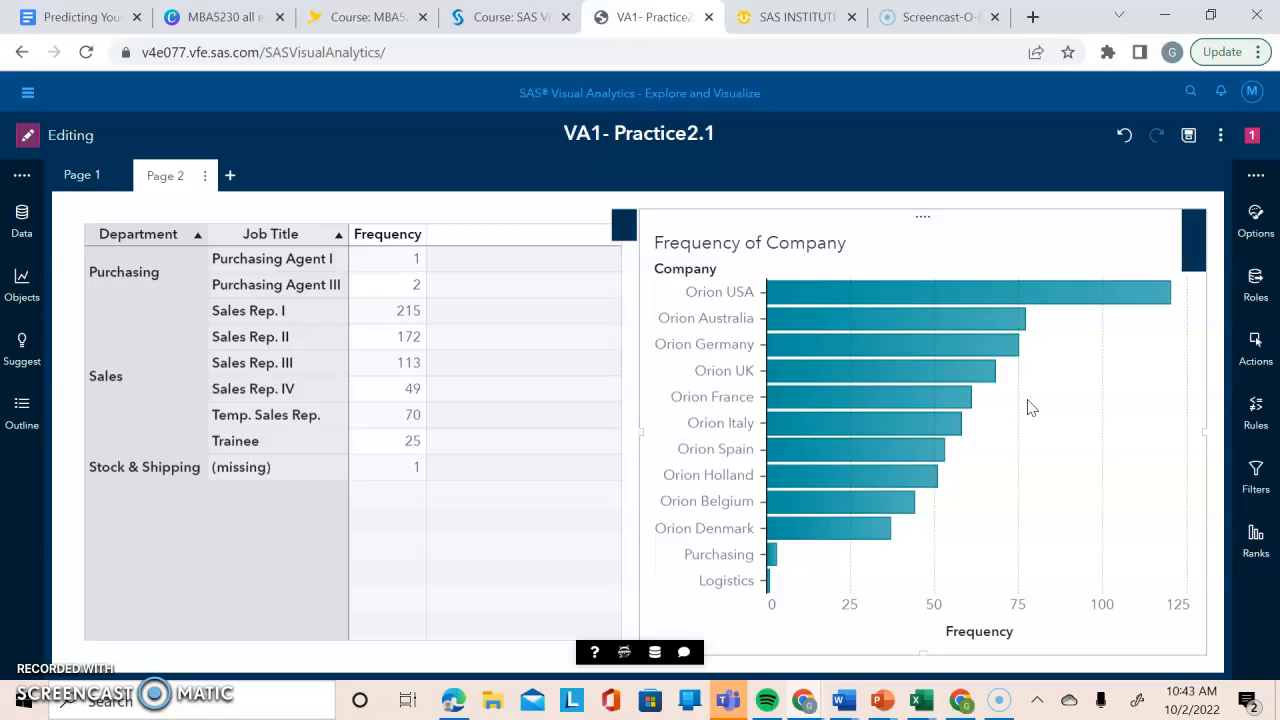
{"action": "mouse_move", "coordinate": [794, 290]}
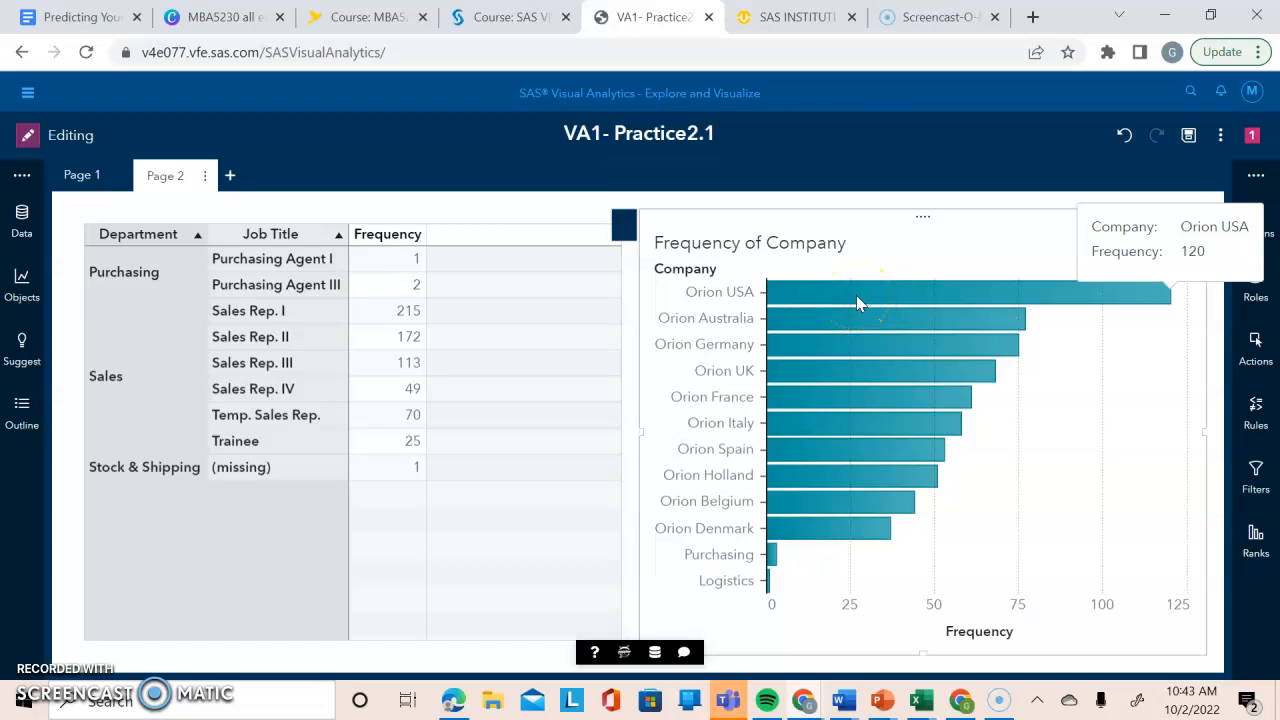
{"action": "mouse_move", "coordinate": [768, 585]}
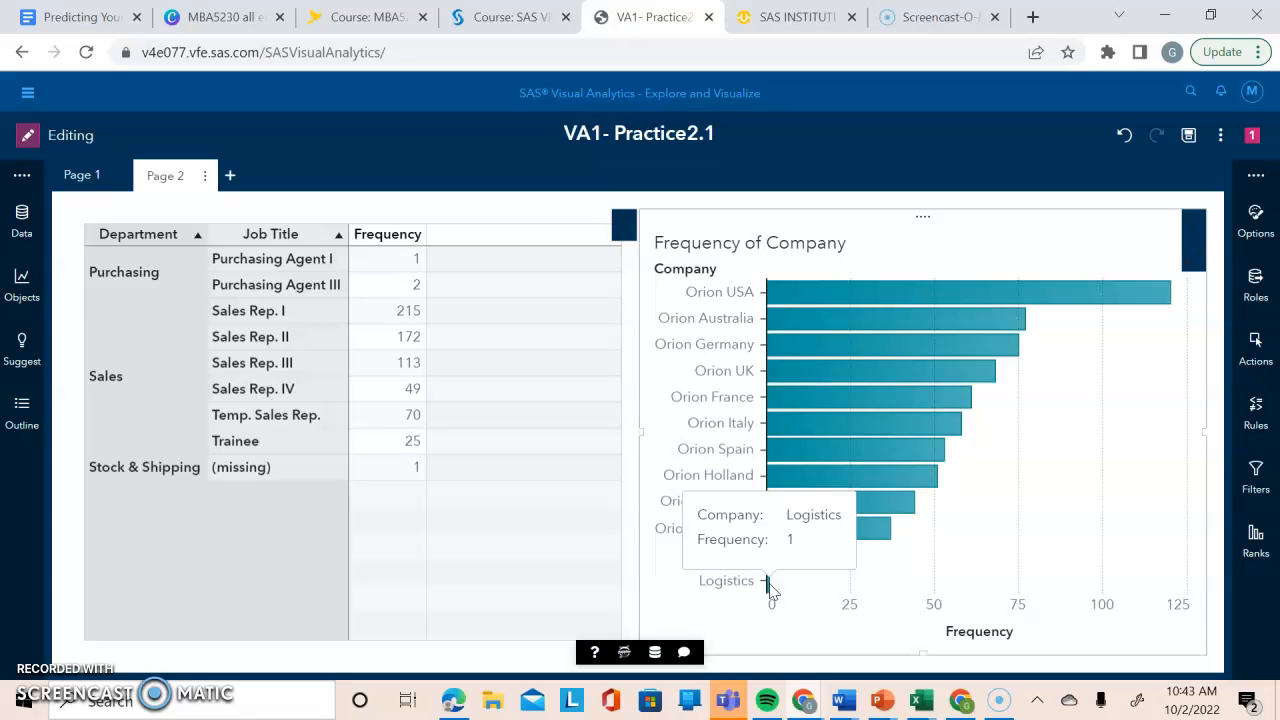
View the measure details of the EMPLOYEES data, examining the statistics from Annual Salary down to the order and profit totals.
{"action": "left_click", "coordinate": [26, 230]}
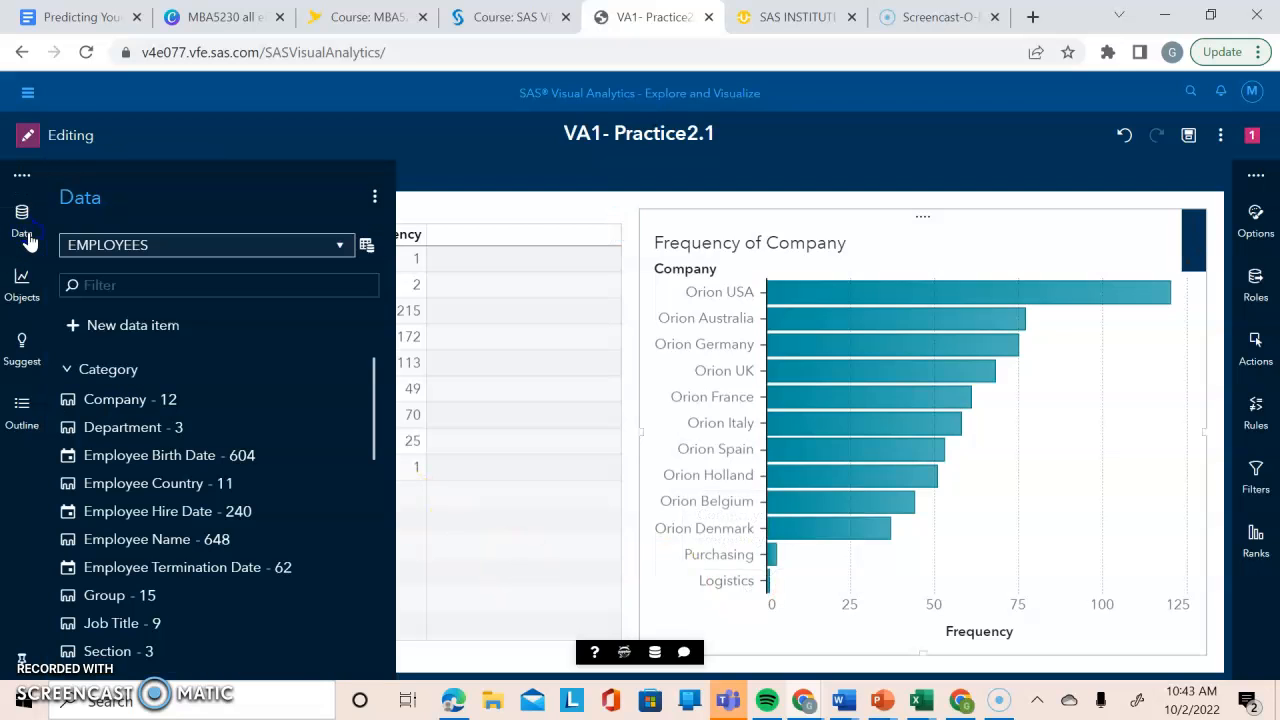
{"action": "left_click", "coordinate": [365, 250]}
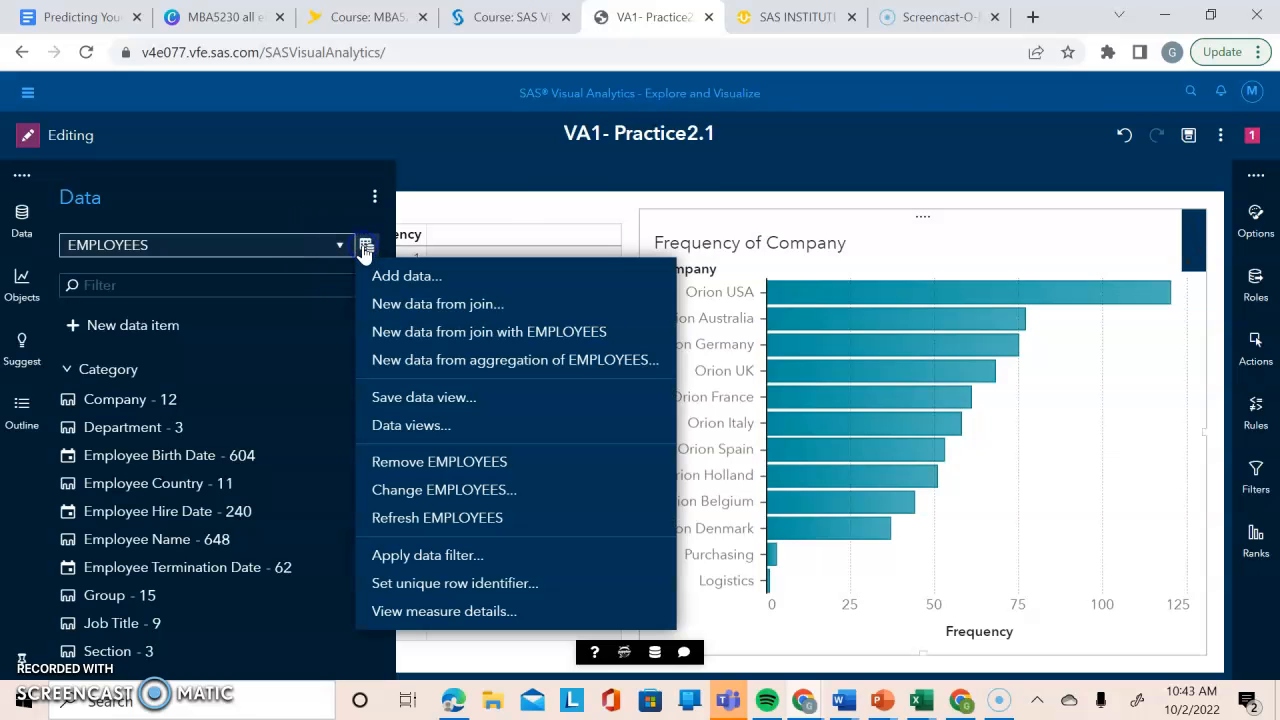
{"action": "left_click", "coordinate": [390, 611]}
{"action": "left_click", "coordinate": [685, 525]}
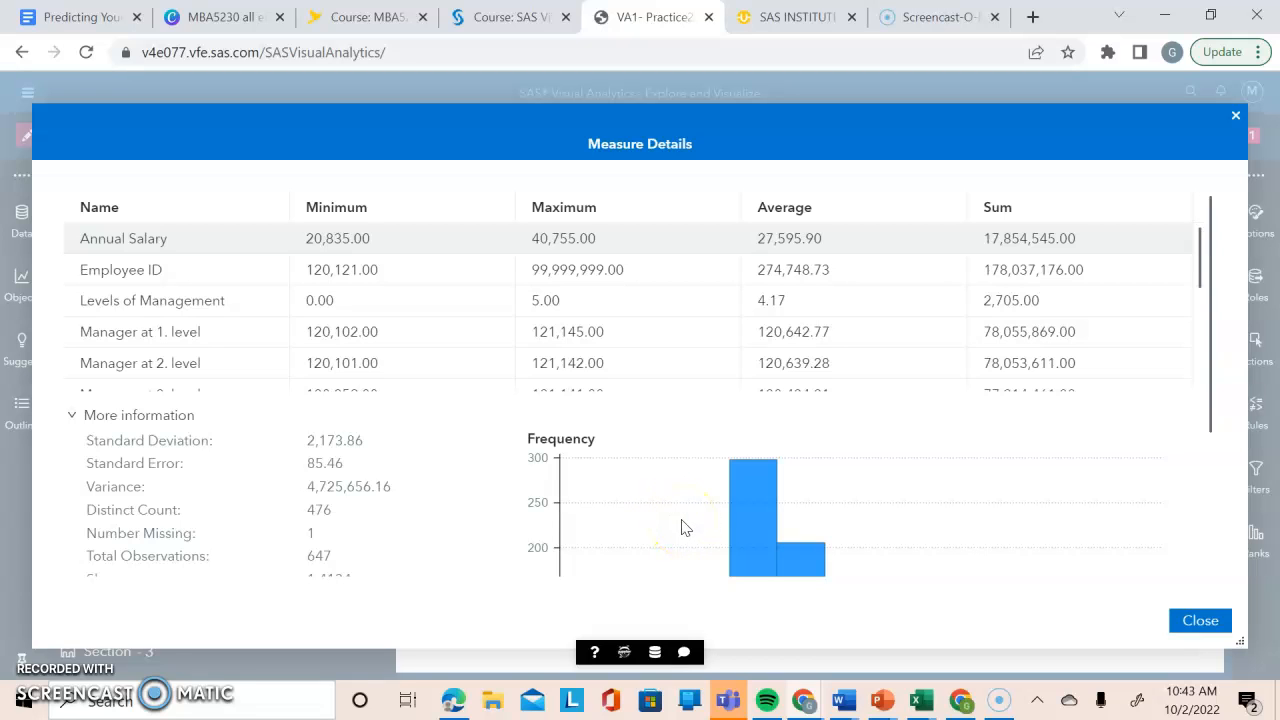
{"action": "left_click_drag", "start_coordinate": [1200, 266], "coordinate": [1193, 390]}
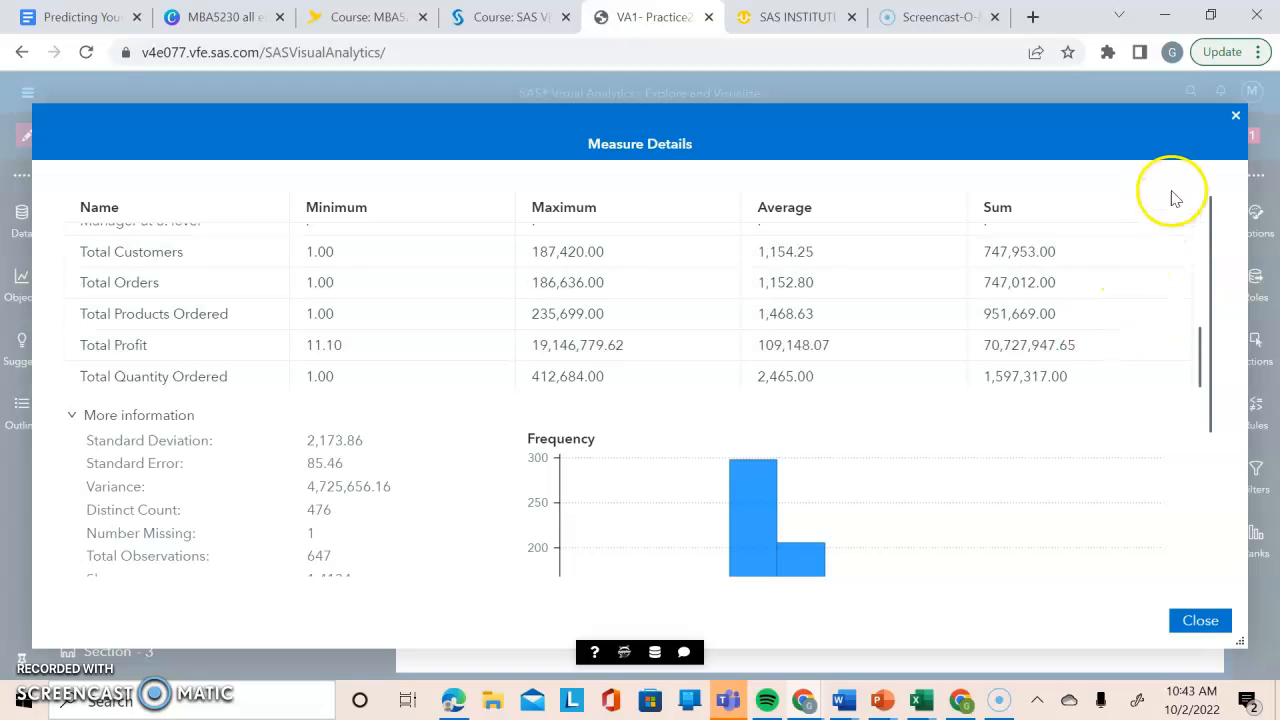
{"action": "left_click", "coordinate": [1233, 121]}
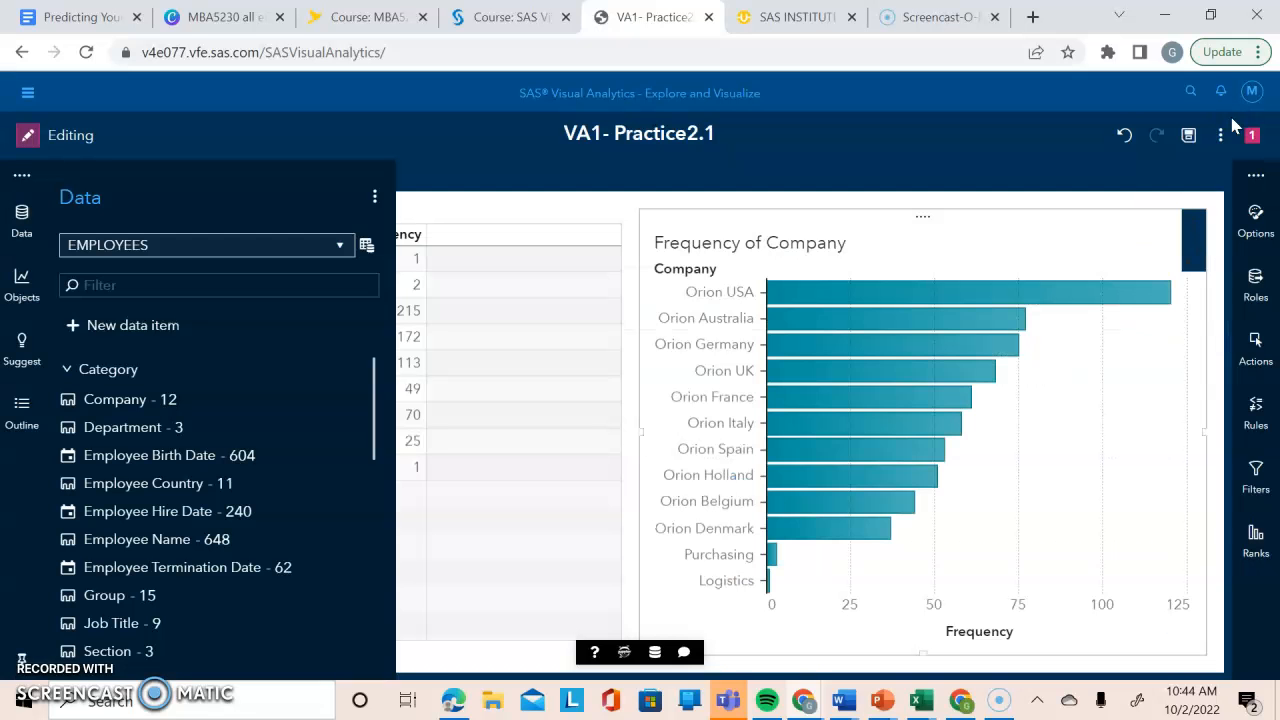
{"action": "left_click", "coordinate": [487, 208]}
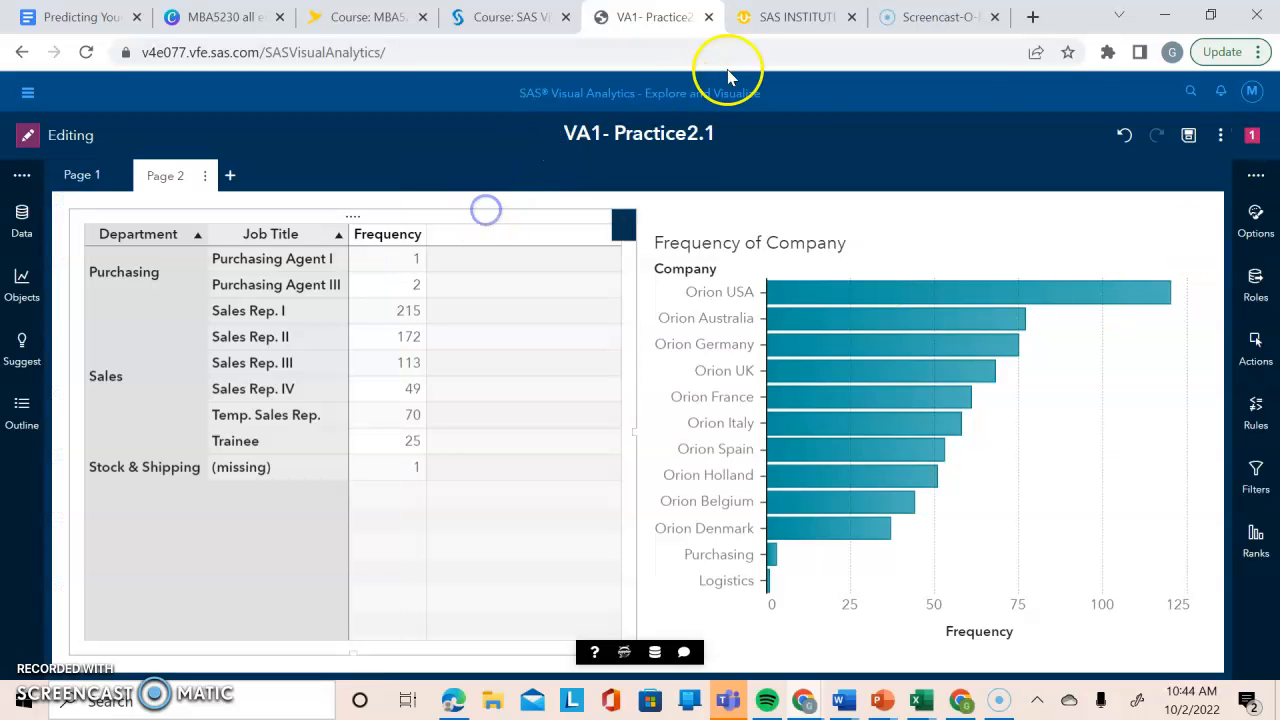
Close the report without saving, return to the Practices (HR) folder in SAS Drive and open the VA1- Practice2.2 data plan.
{"action": "left_click", "coordinate": [710, 19]}
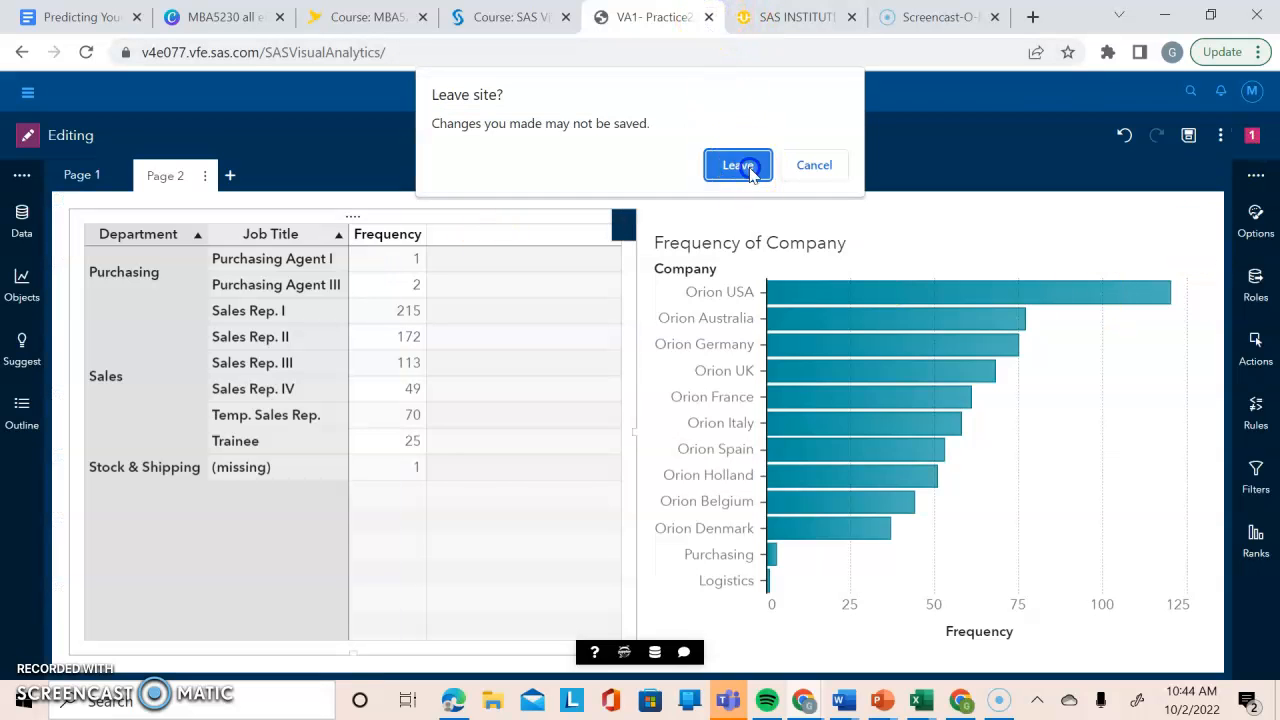
{"action": "left_click", "coordinate": [740, 165]}
{"action": "left_click", "coordinate": [243, 608]}
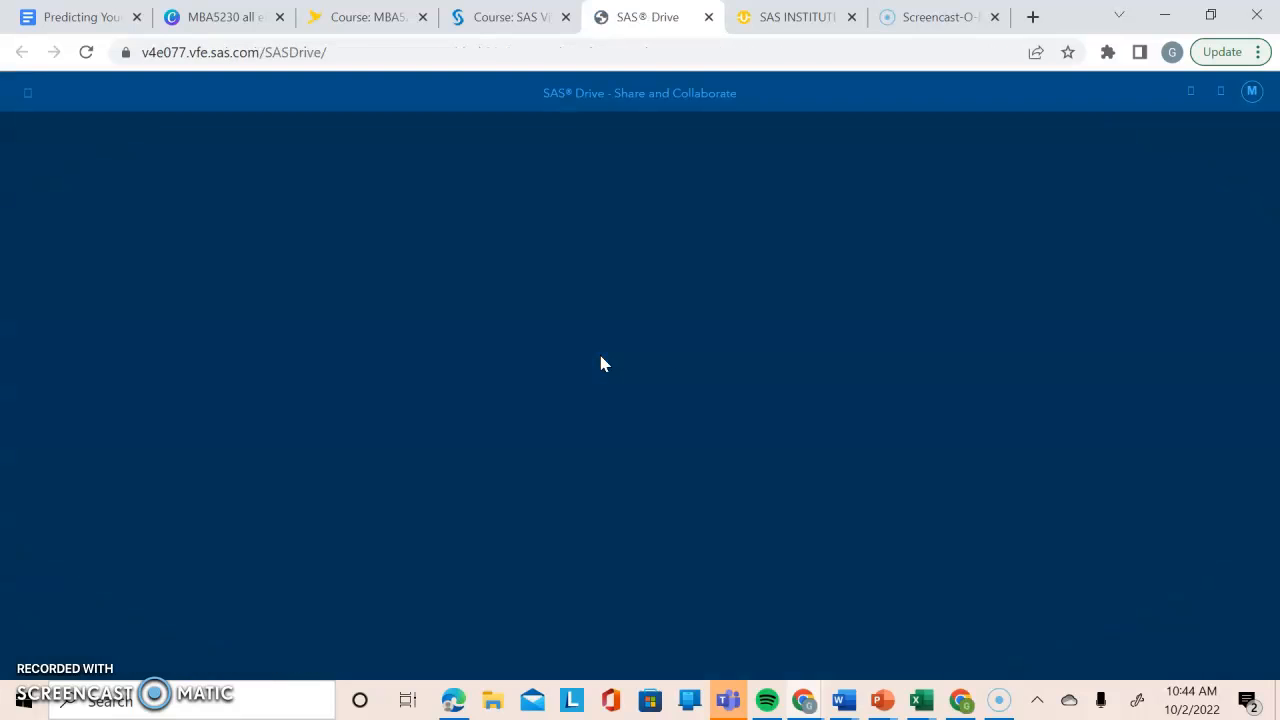
{"action": "left_click", "coordinate": [889, 380]}
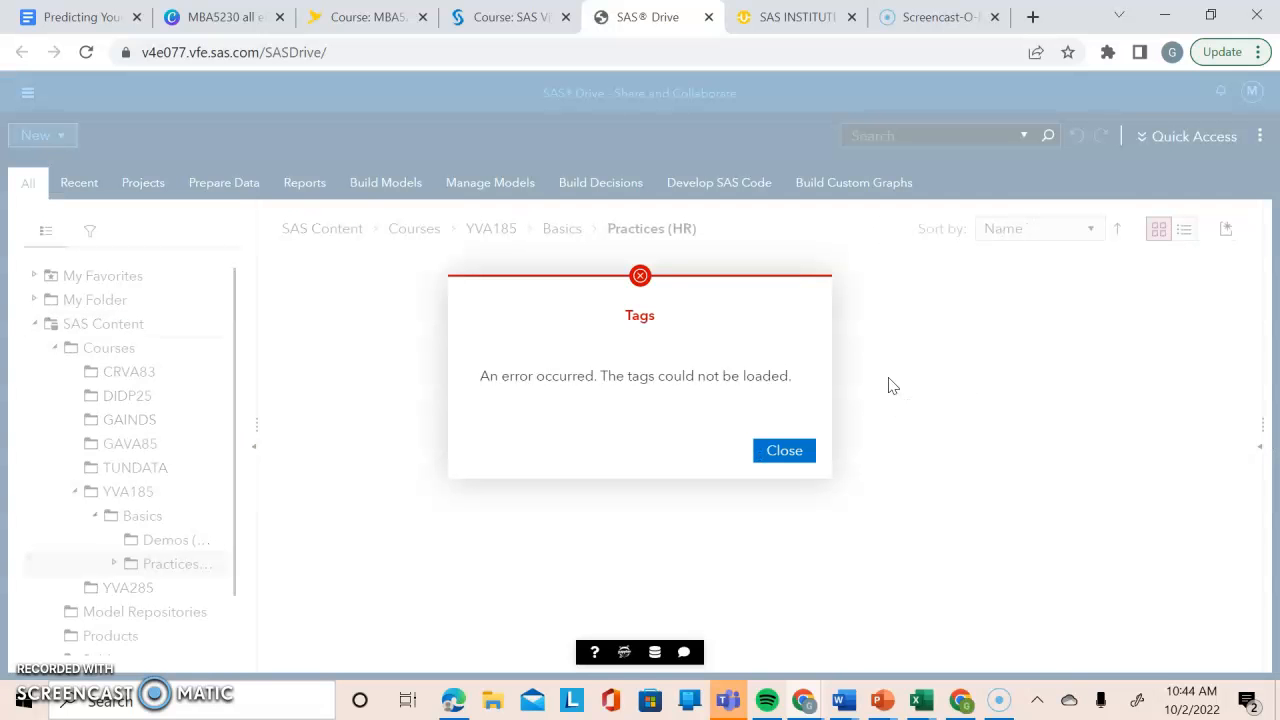
{"action": "left_click", "coordinate": [788, 450]}
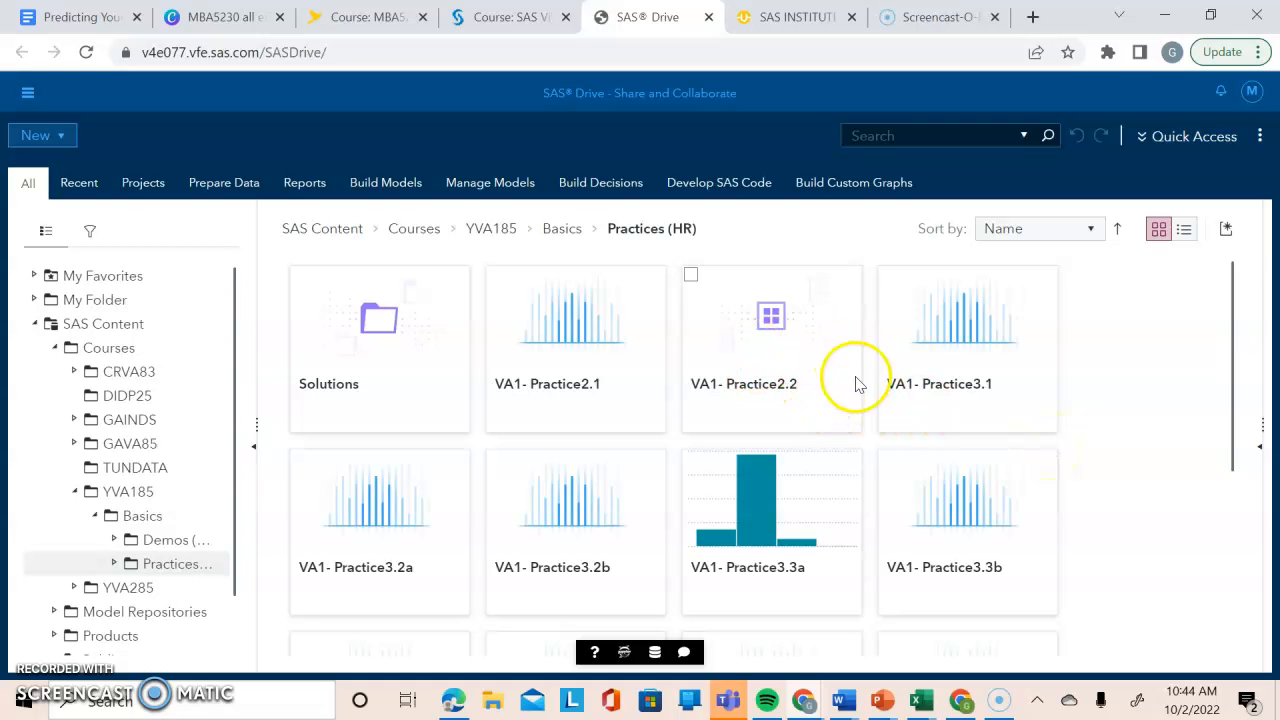
{"action": "left_click", "coordinate": [778, 402]}
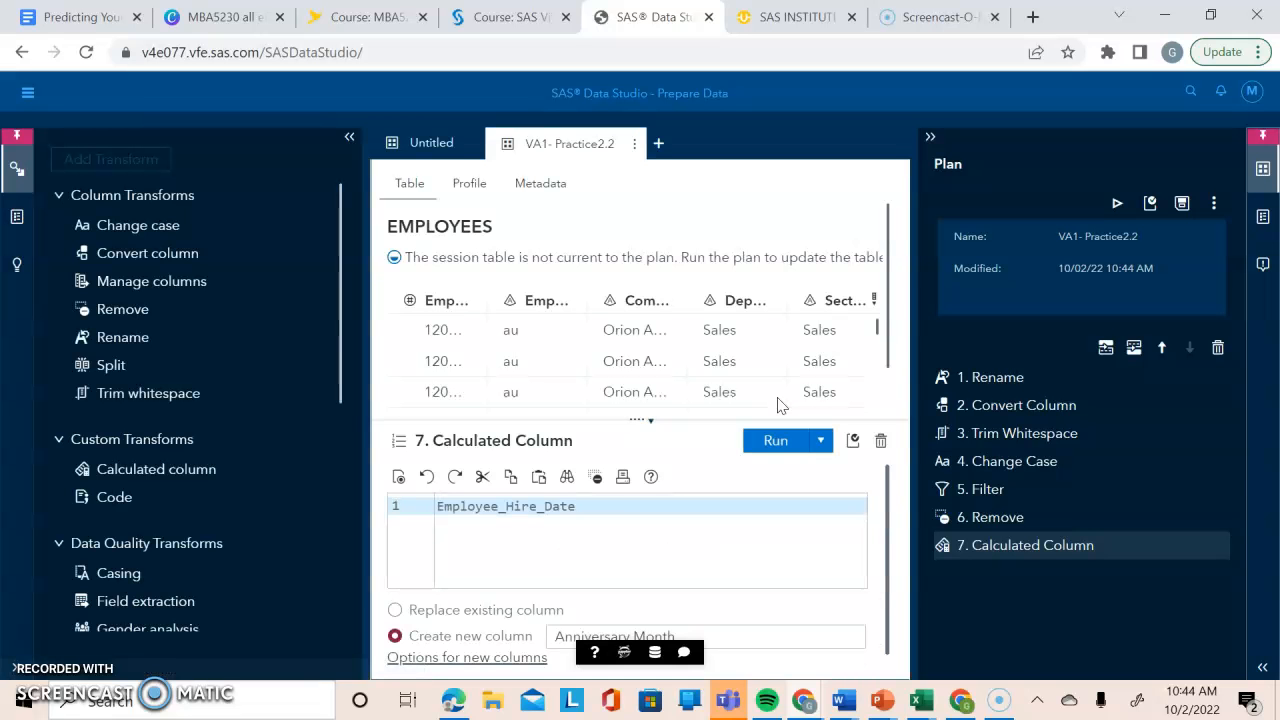
Check the row count in the EMPLOYEES result table's properties, and display the settings of the plan's Convert Column transform.
{"action": "left_click", "coordinate": [1267, 222]}
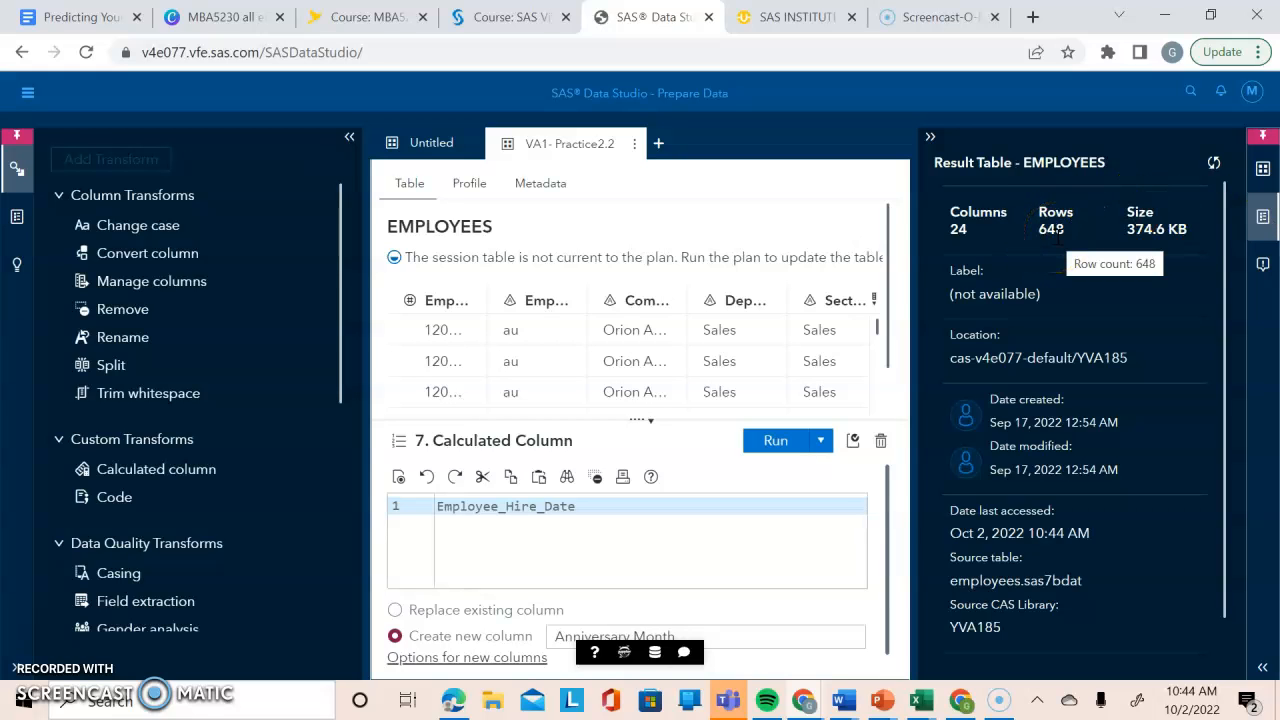
{"action": "left_click", "coordinate": [1058, 233]}
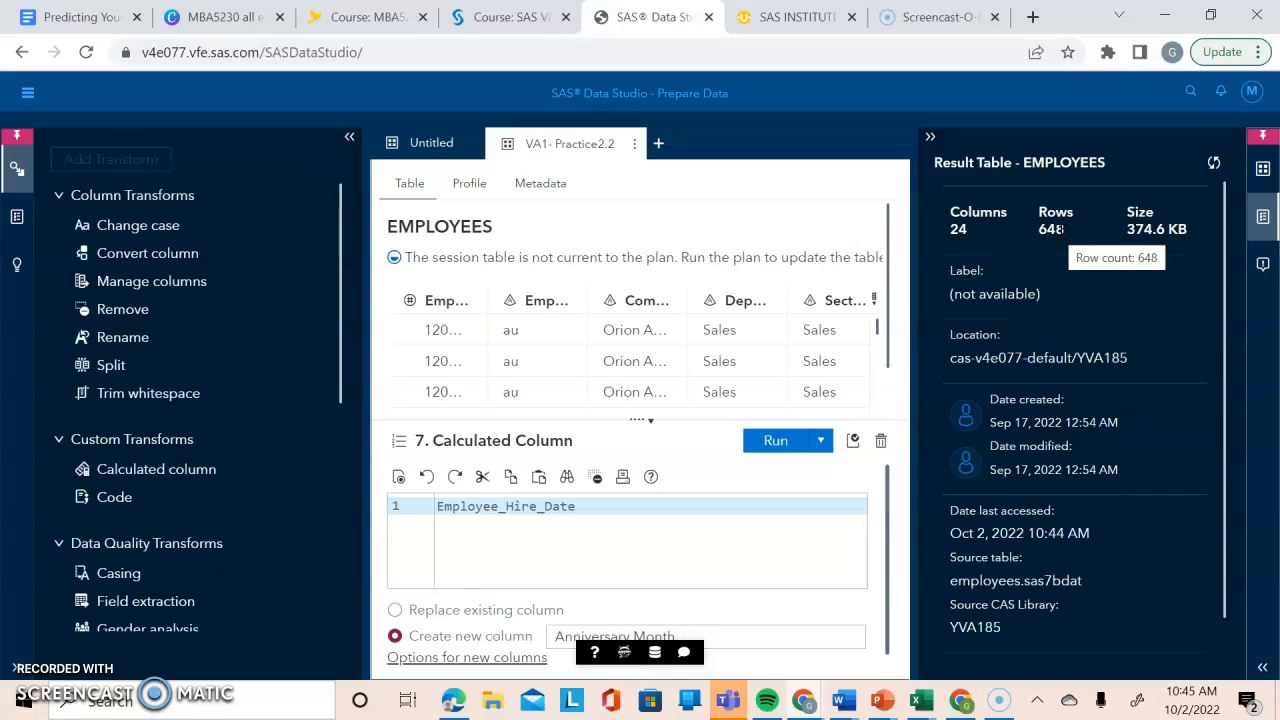
{"action": "left_click", "coordinate": [1263, 171]}
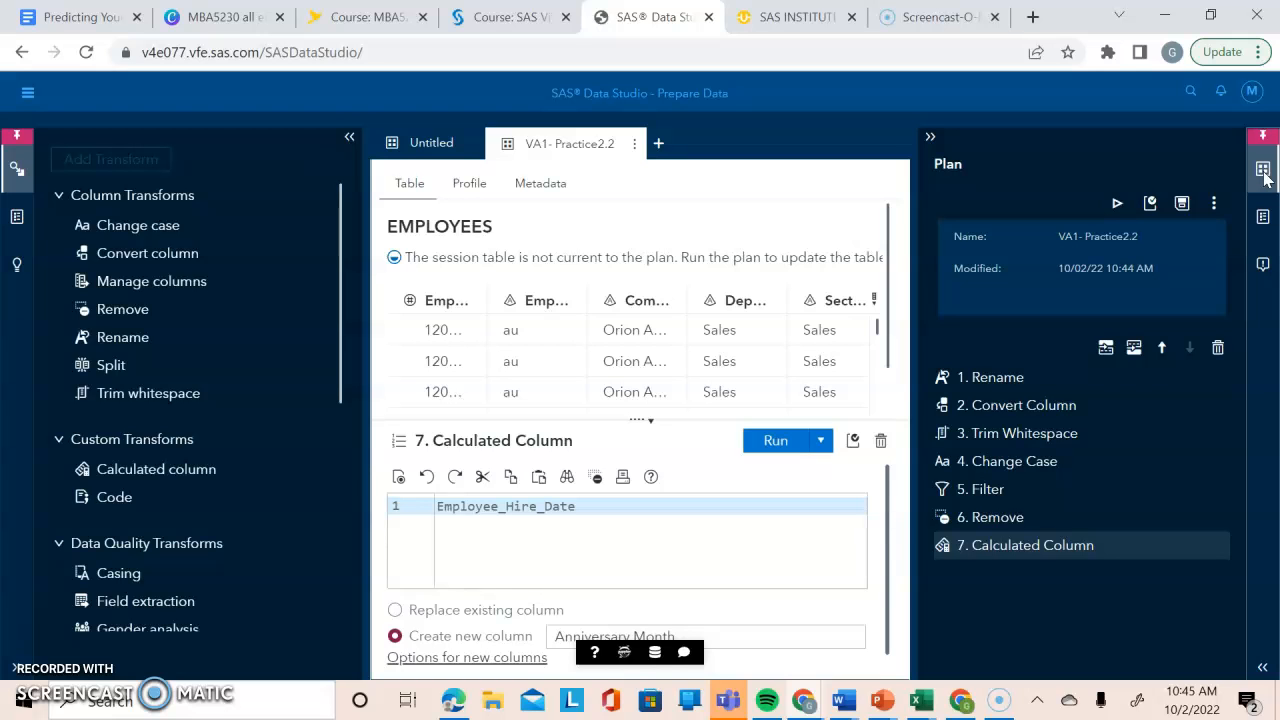
{"action": "left_click", "coordinate": [1041, 402]}
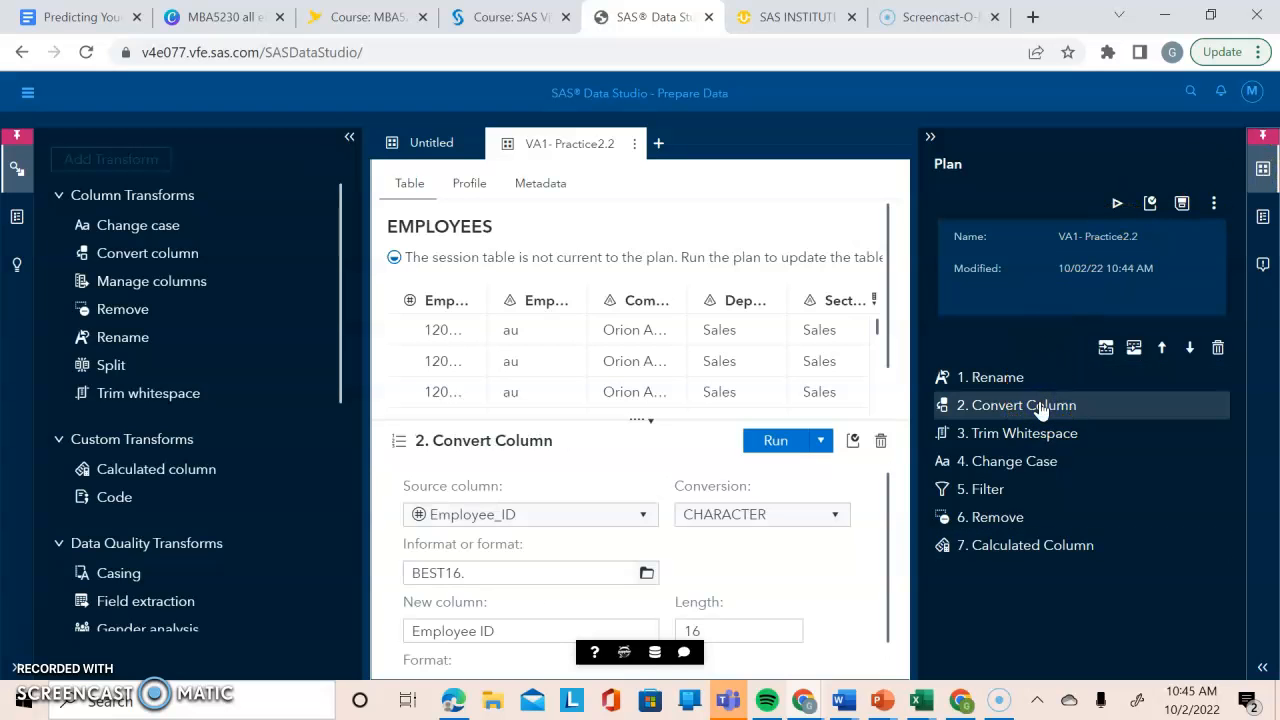
Review the remaining Convert Column settings and display the settings of the plan's Change Case and Filter transforms.
{"action": "left_click_drag", "start_coordinate": [886, 491], "coordinate": [874, 526]}
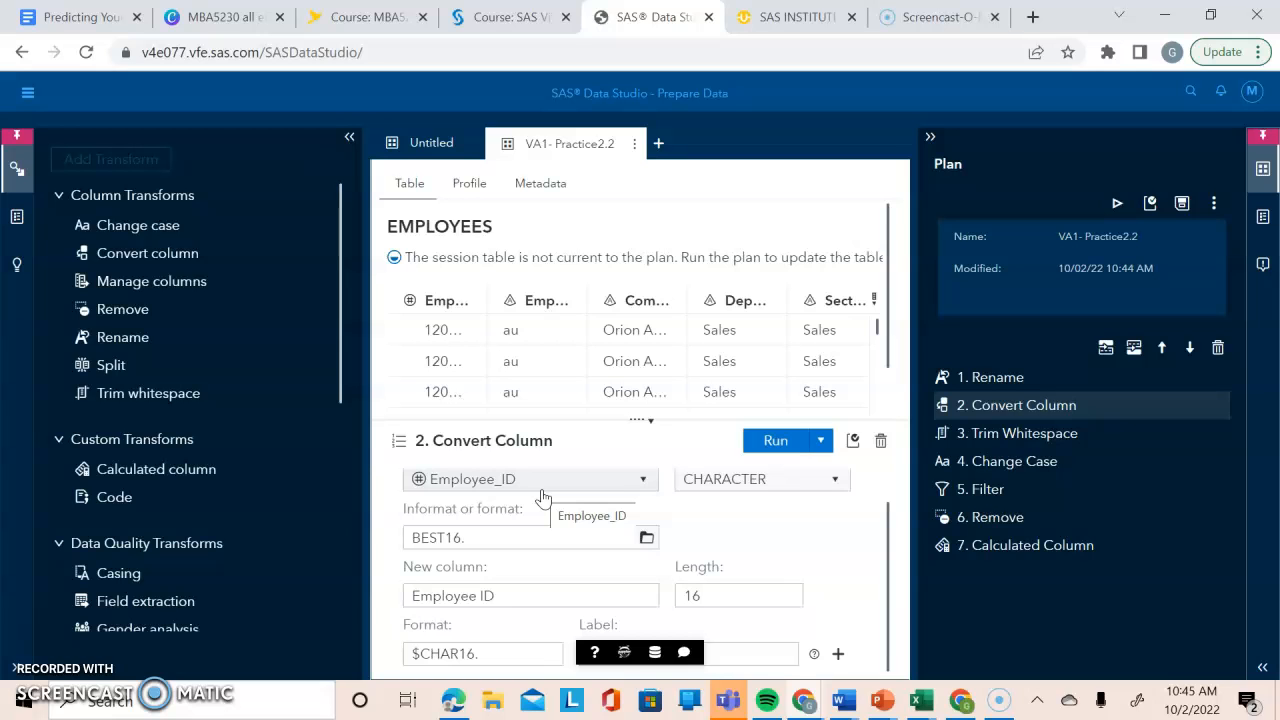
{"action": "left_click", "coordinate": [1012, 461]}
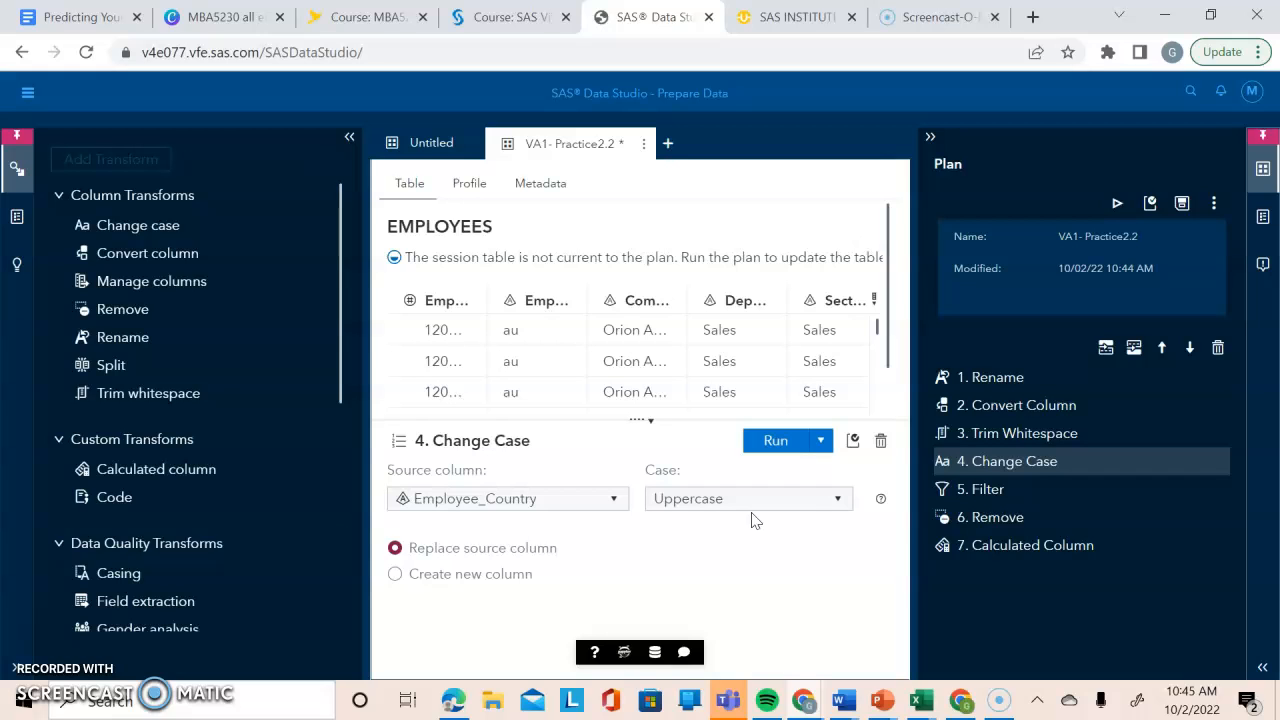
{"action": "left_click", "coordinate": [1028, 494]}
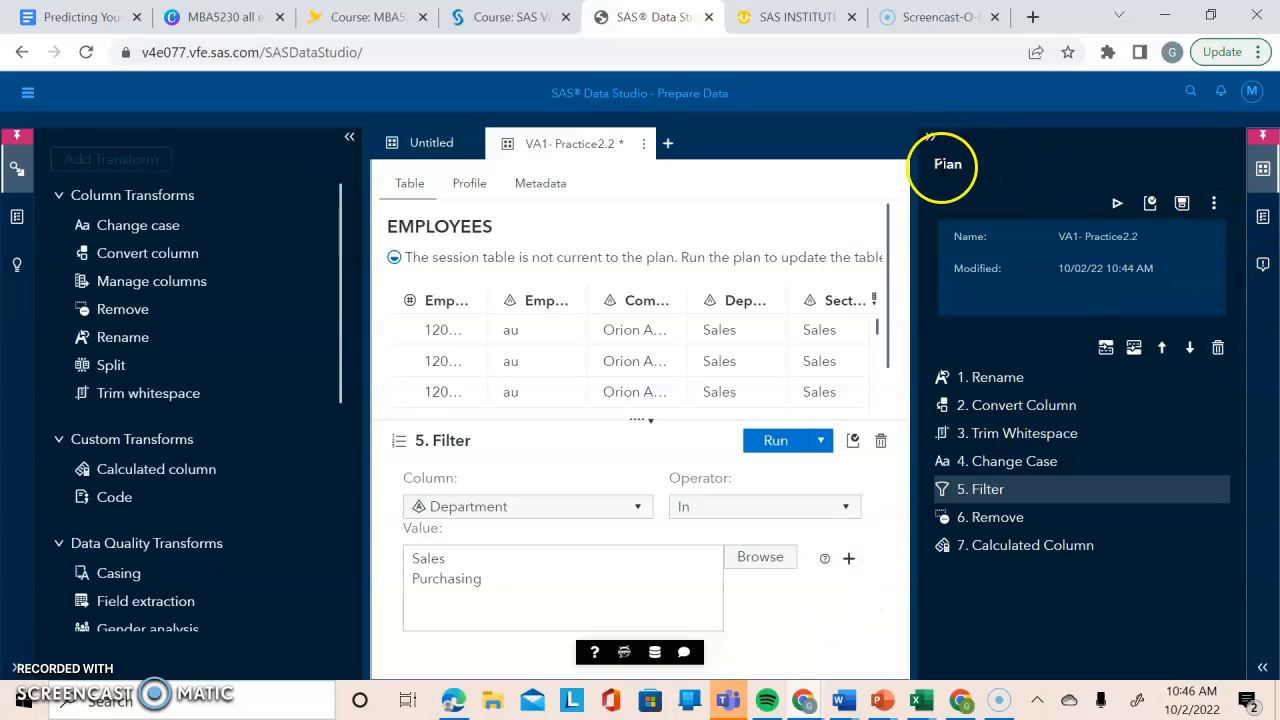
View the plan's Save As options for the plan and target table, dismiss them without saving, and collapse the plan overview.
{"action": "left_click", "coordinate": [1213, 203]}
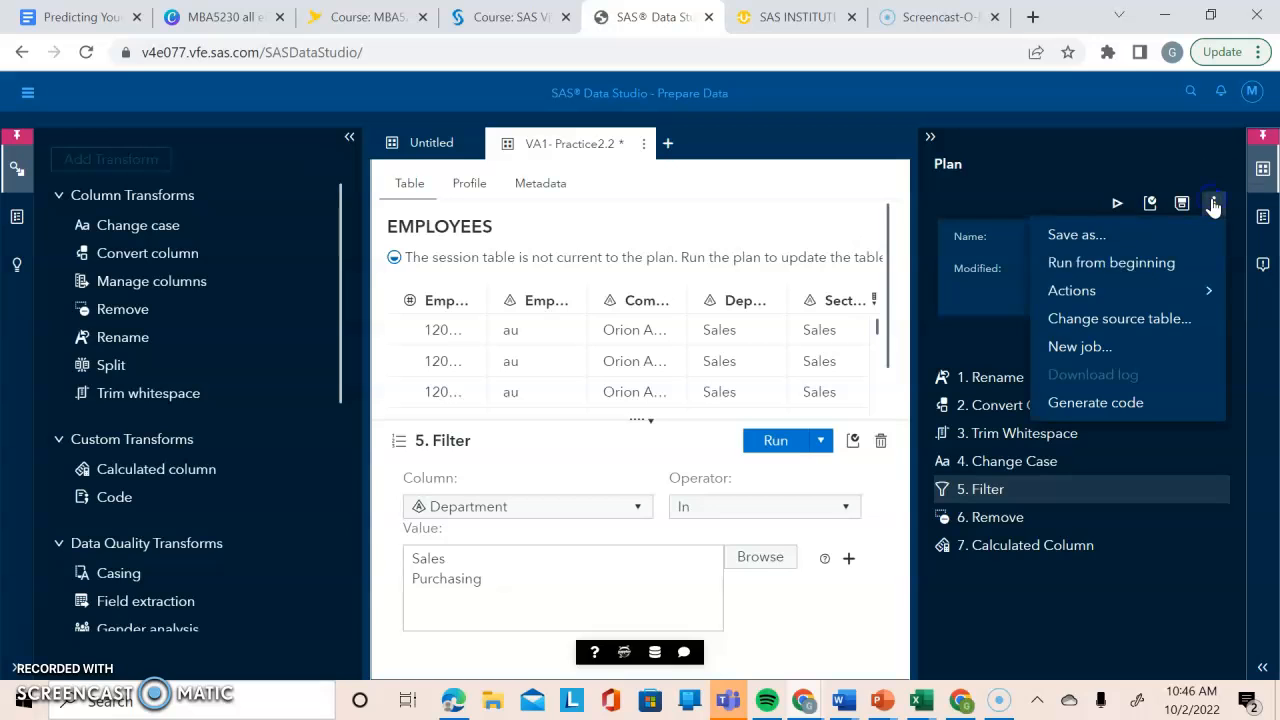
{"action": "left_click", "coordinate": [1065, 236]}
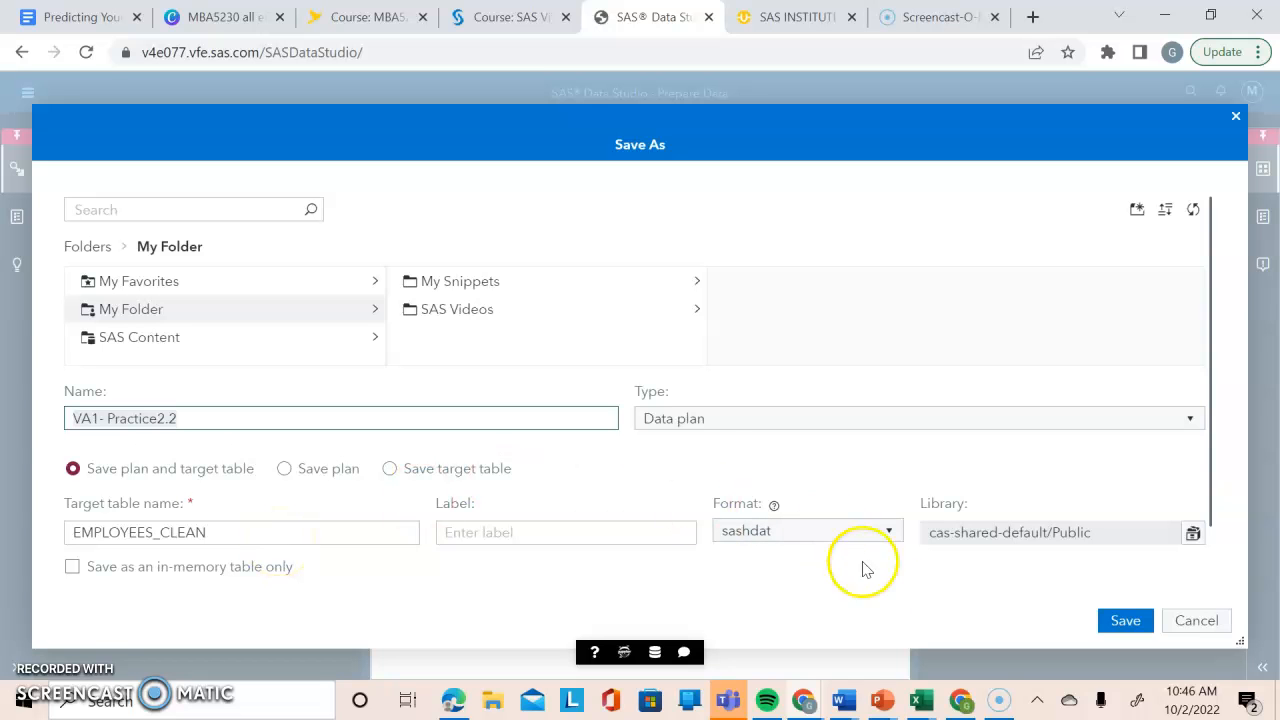
{"action": "left_click", "coordinate": [1237, 119]}
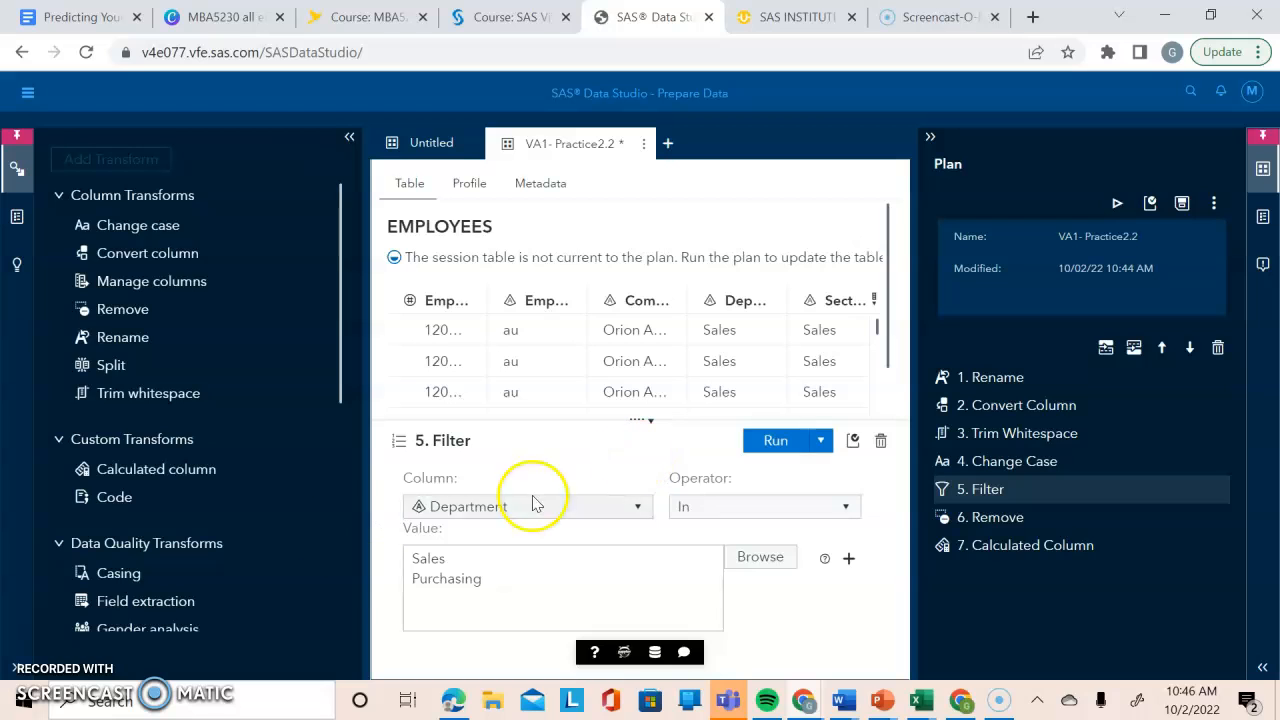
{"action": "left_click", "coordinate": [930, 139]}
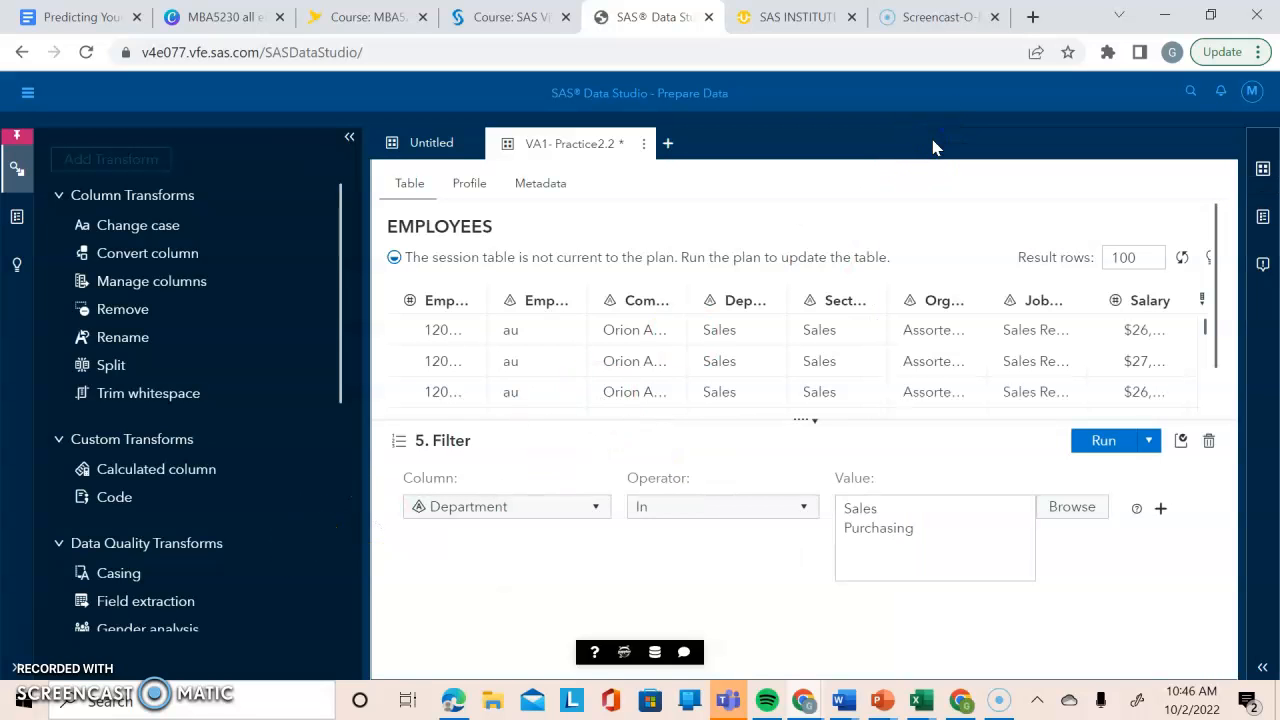